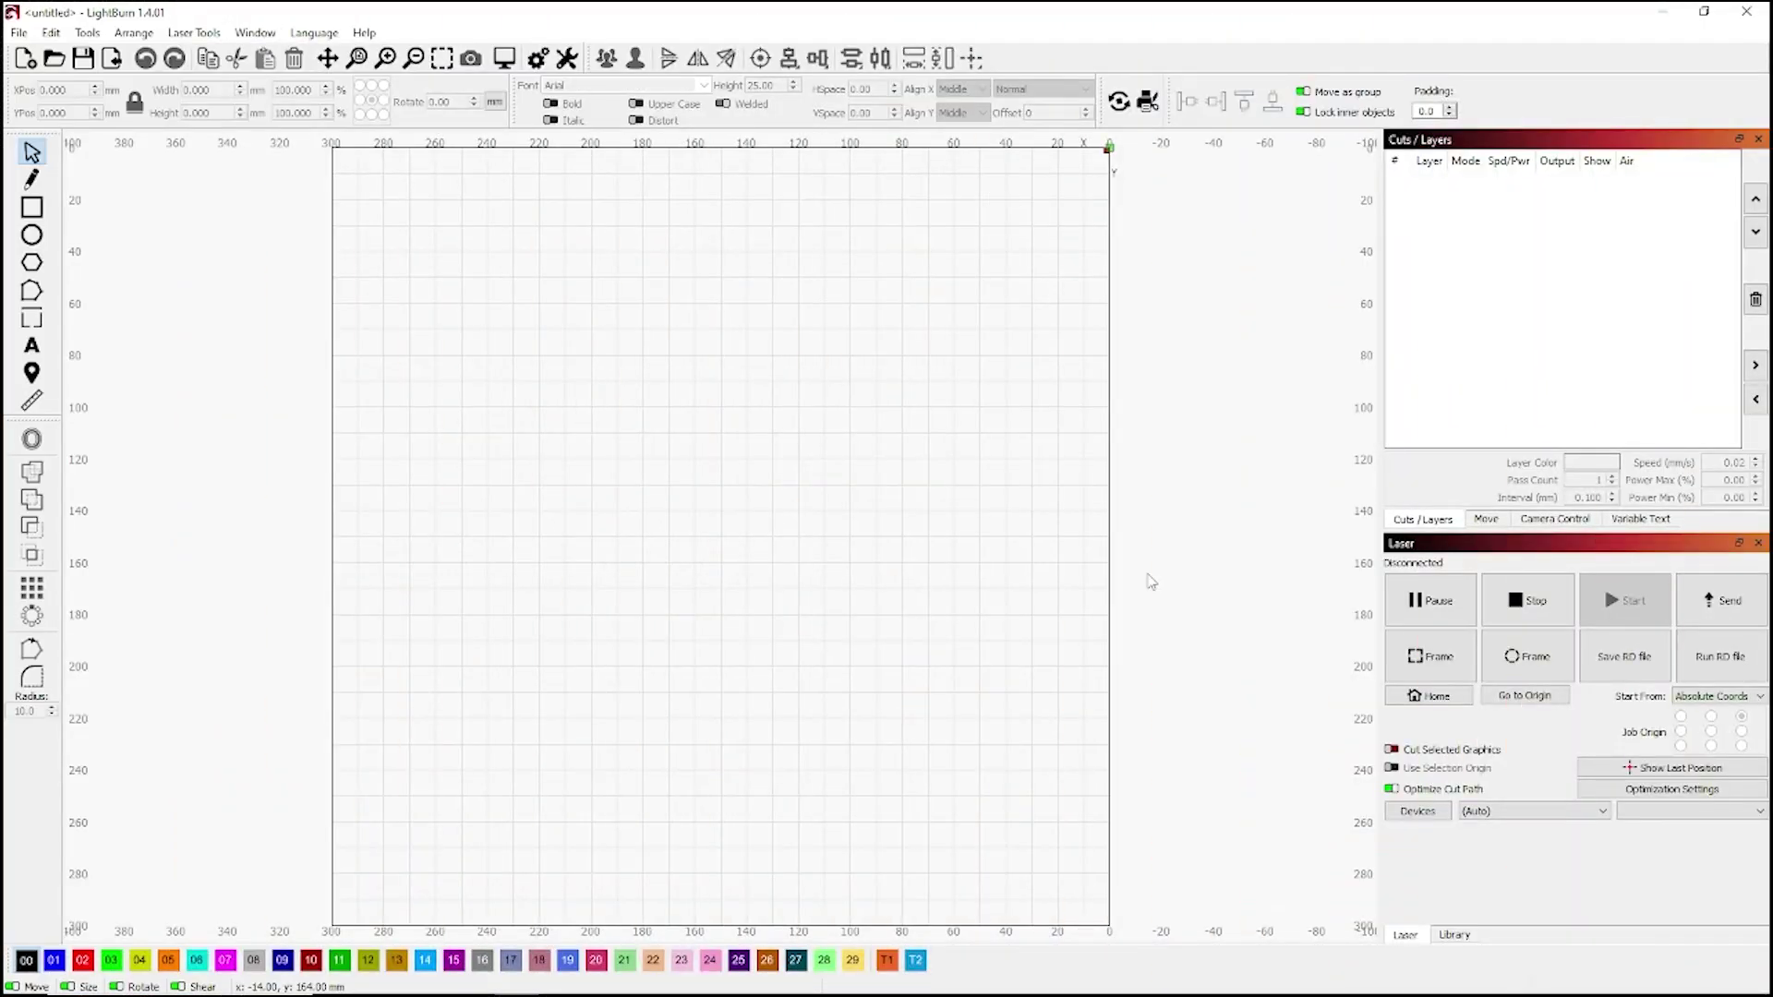
Add the Ruida controller detected on COM3 as device 'Polar 350', 510 × 300 mm, origin rear right.
left_click(1419, 813)
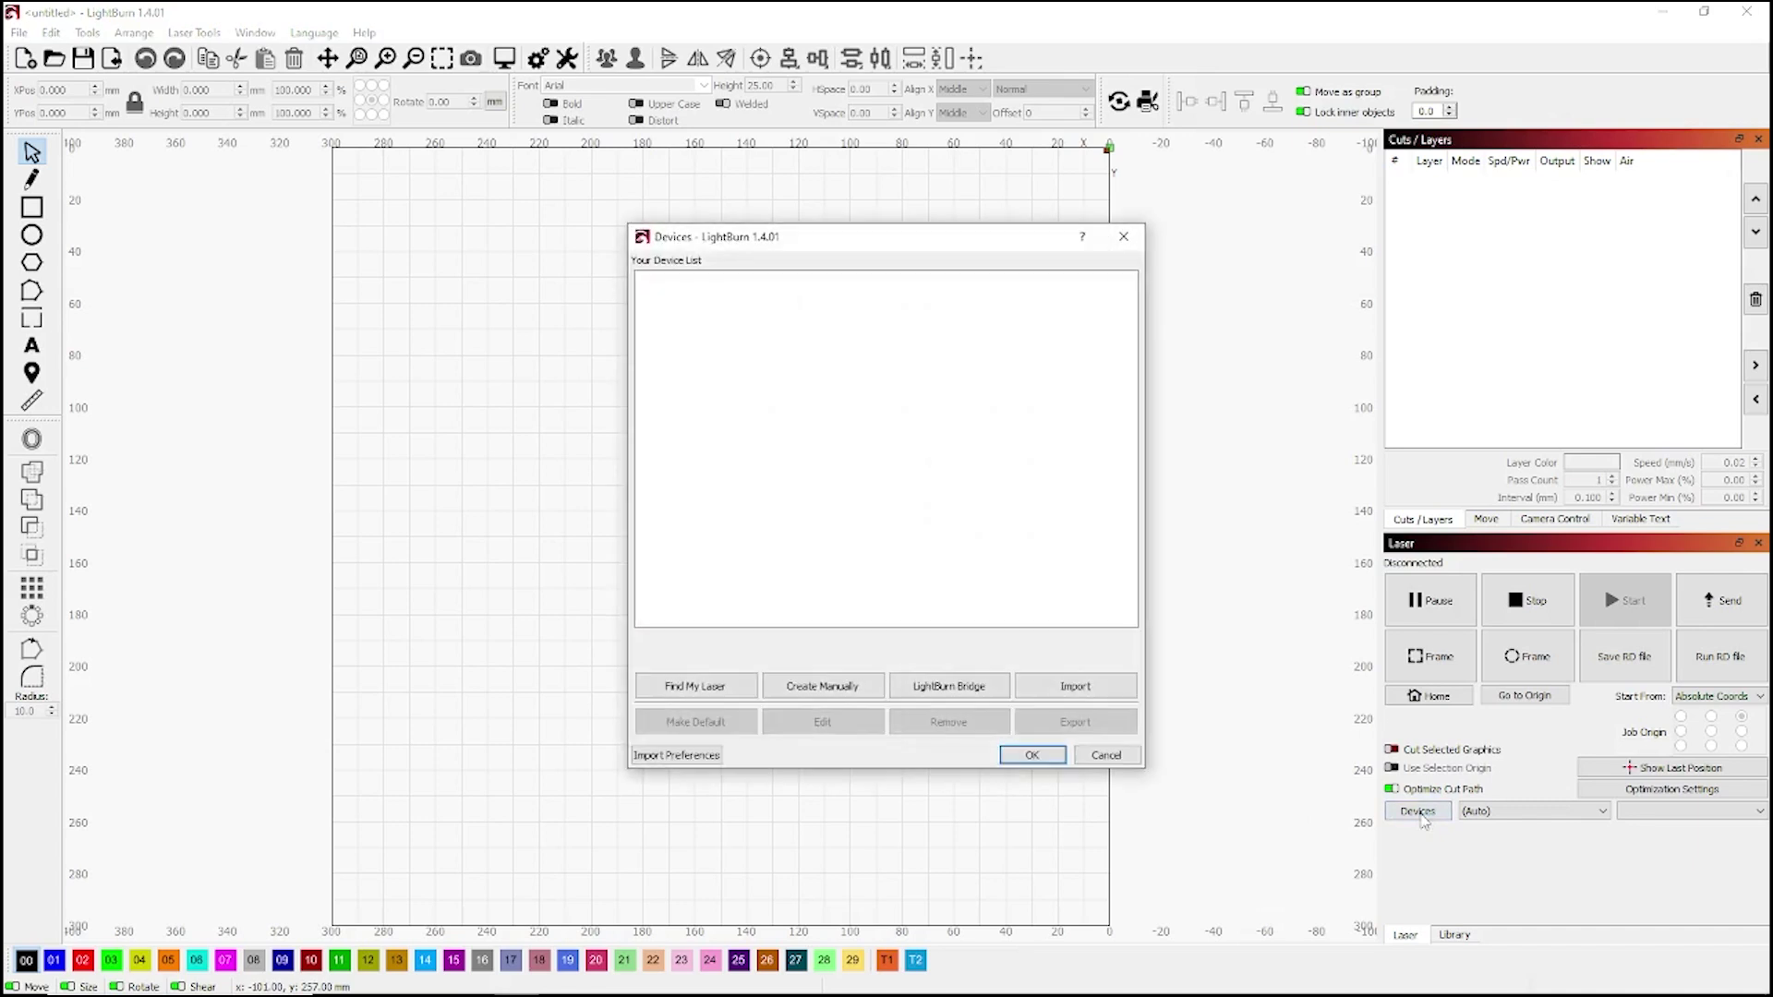
left_click(728, 699)
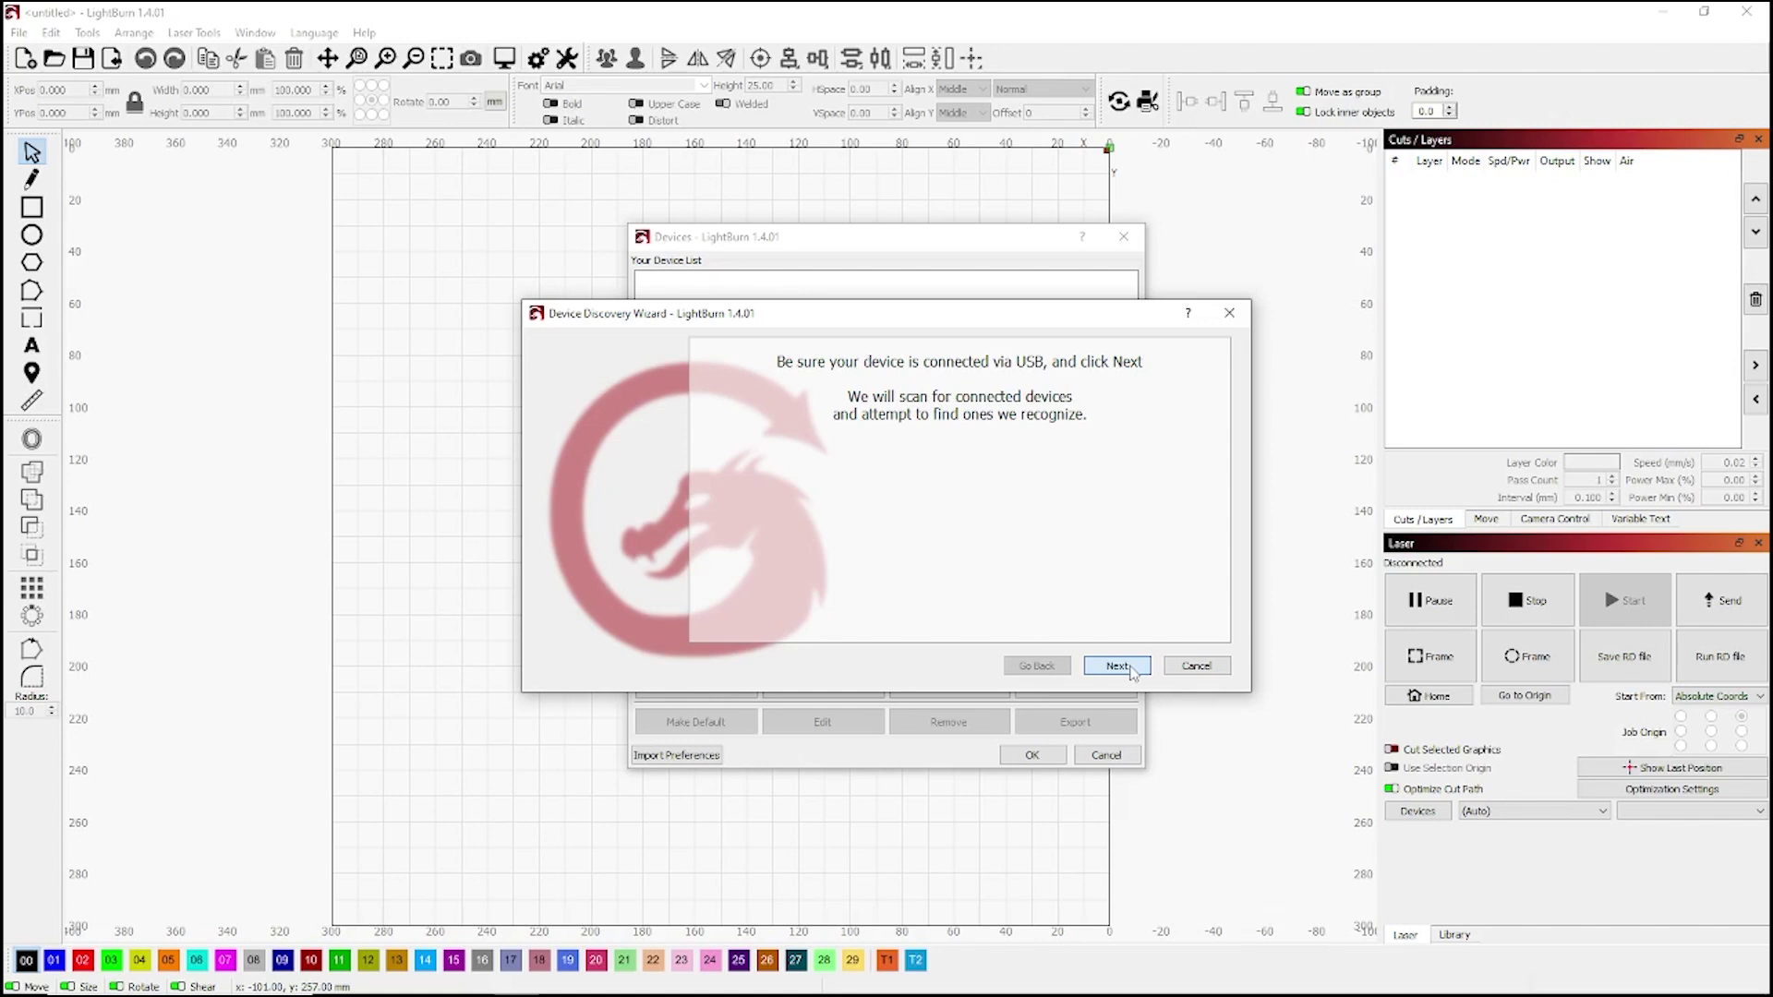
left_click(1132, 670)
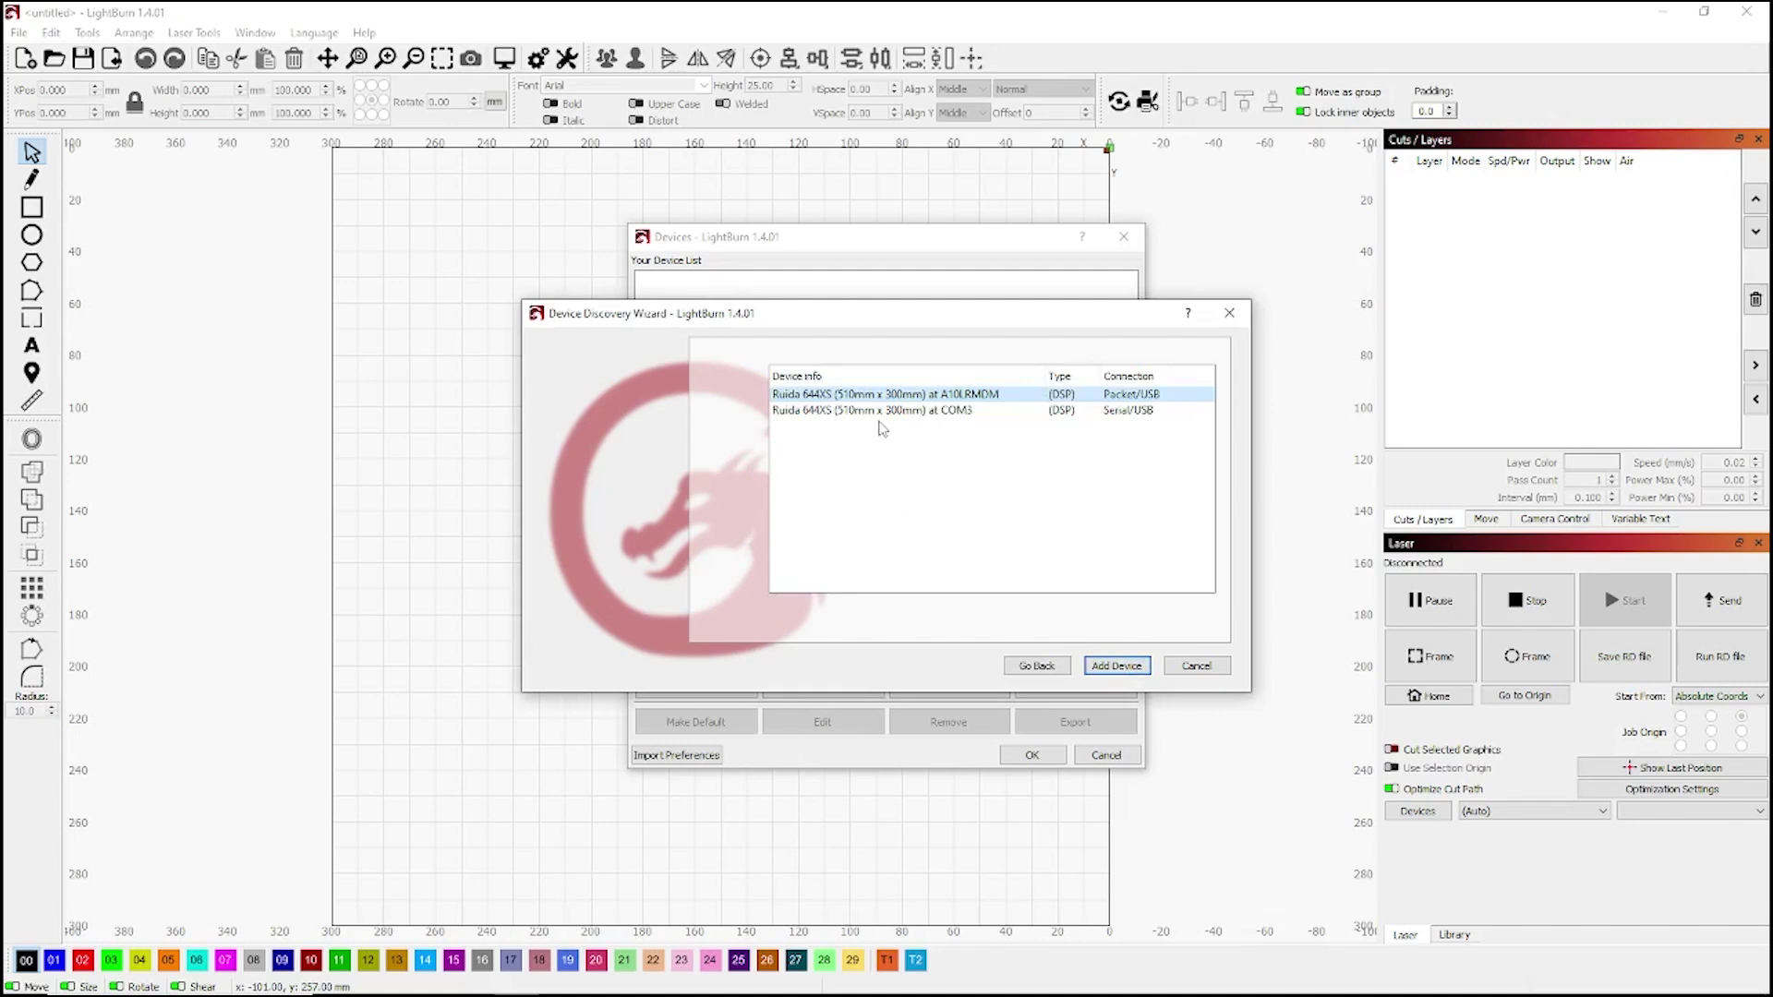
left_click(882, 413)
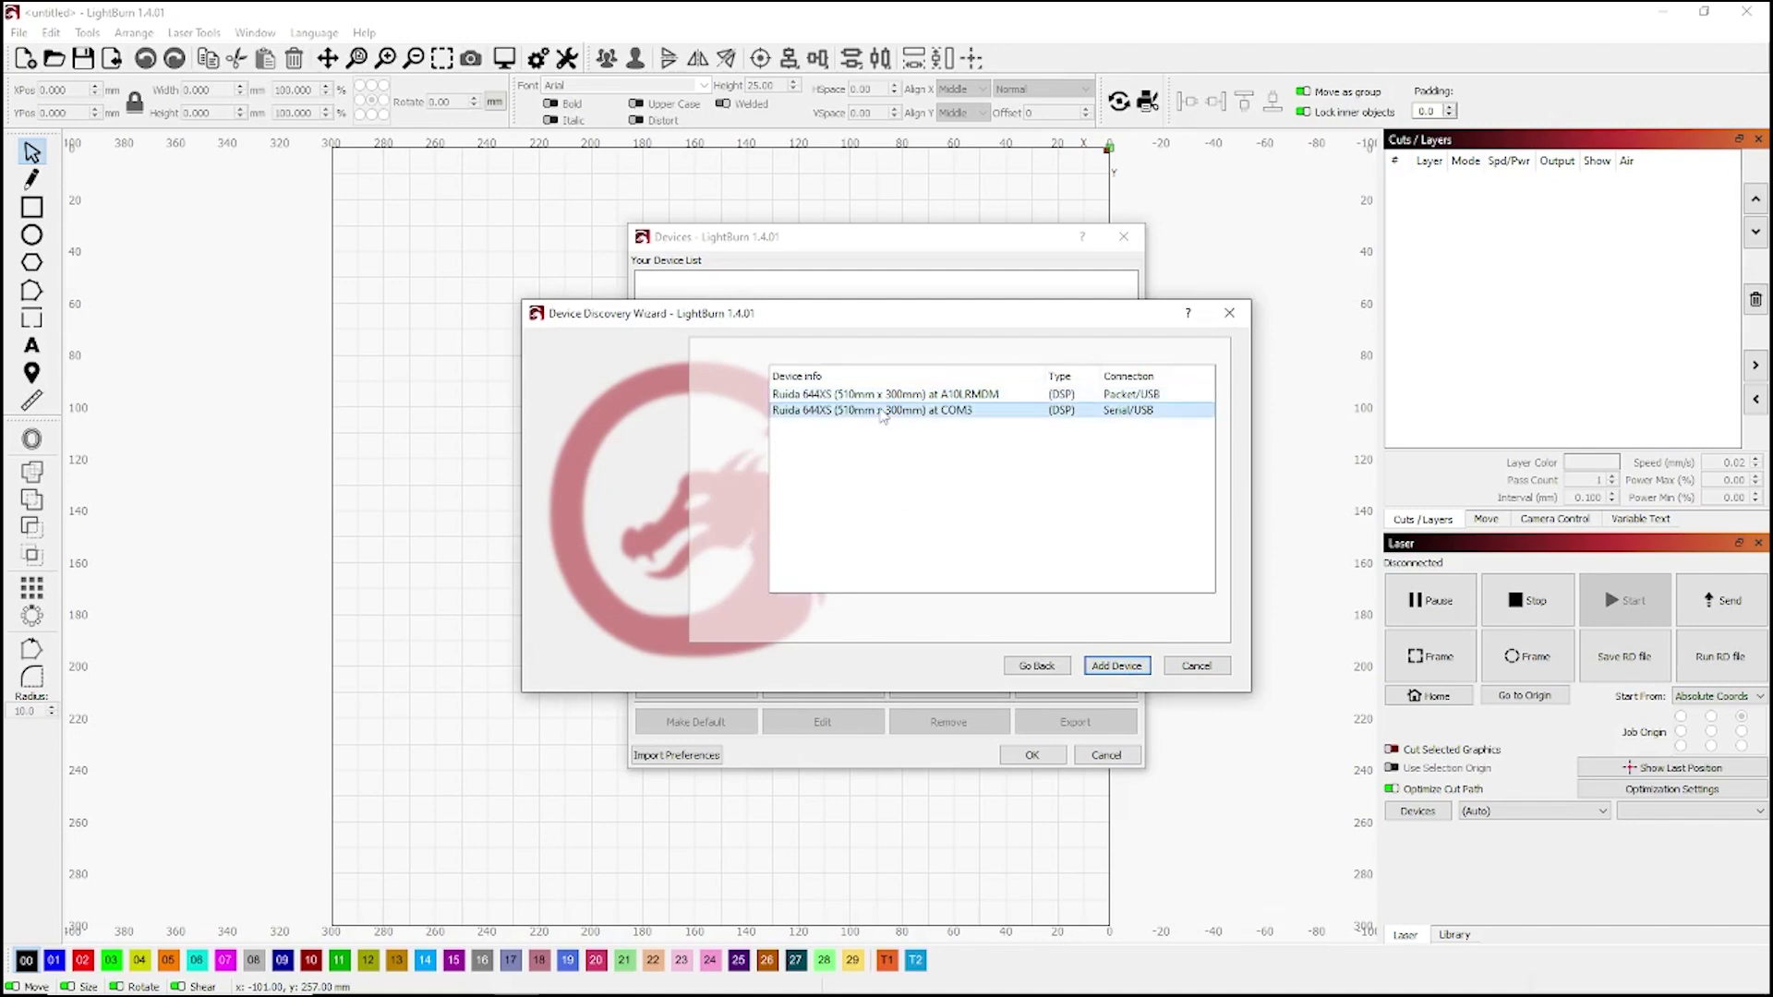
left_click(1126, 672)
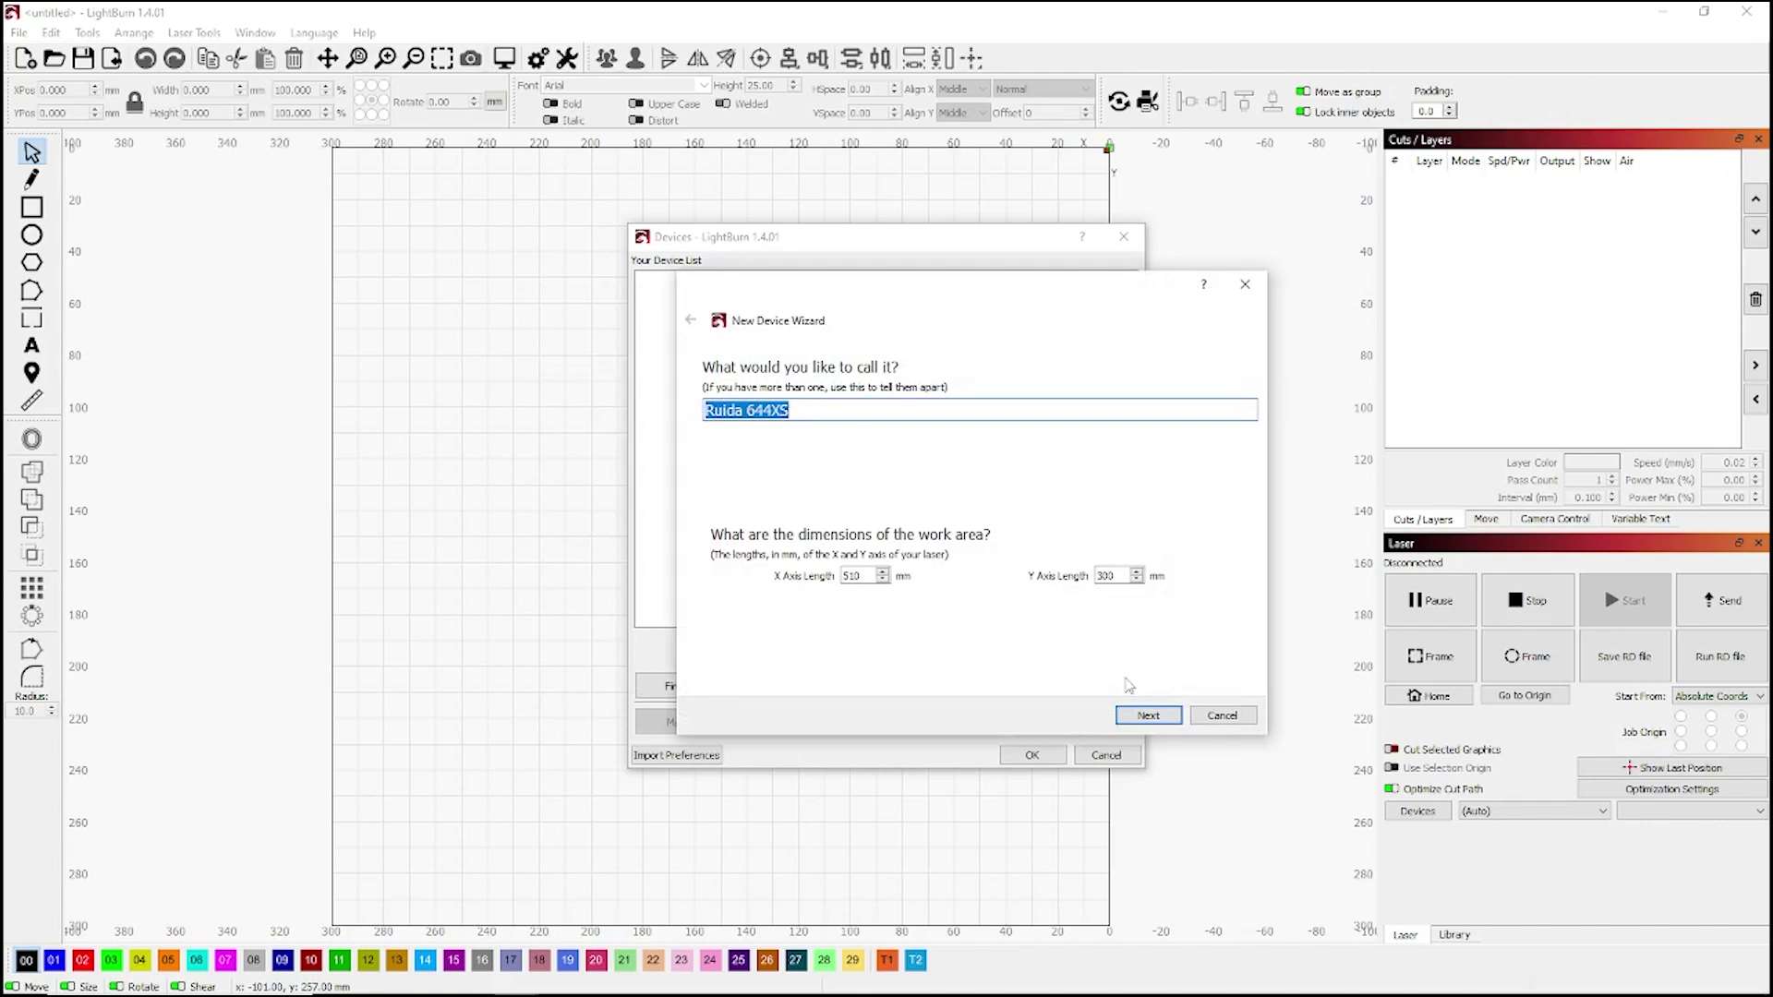
type("Polar 350")
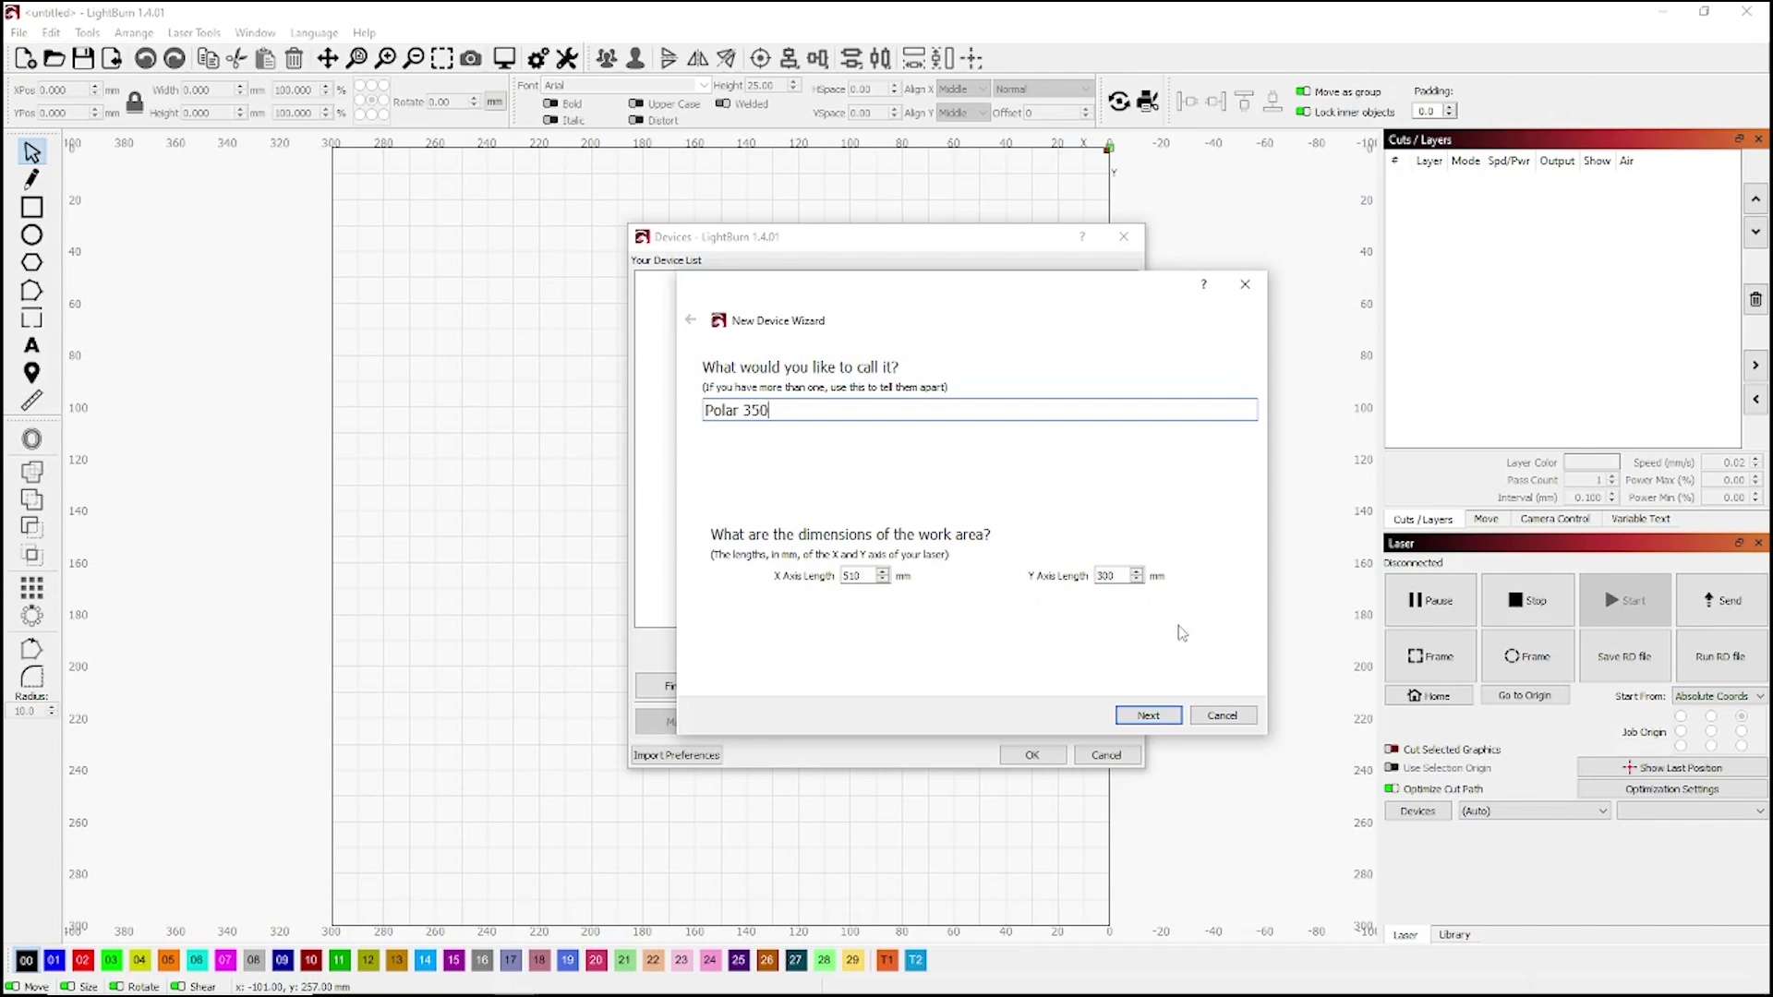
left_click(1155, 719)
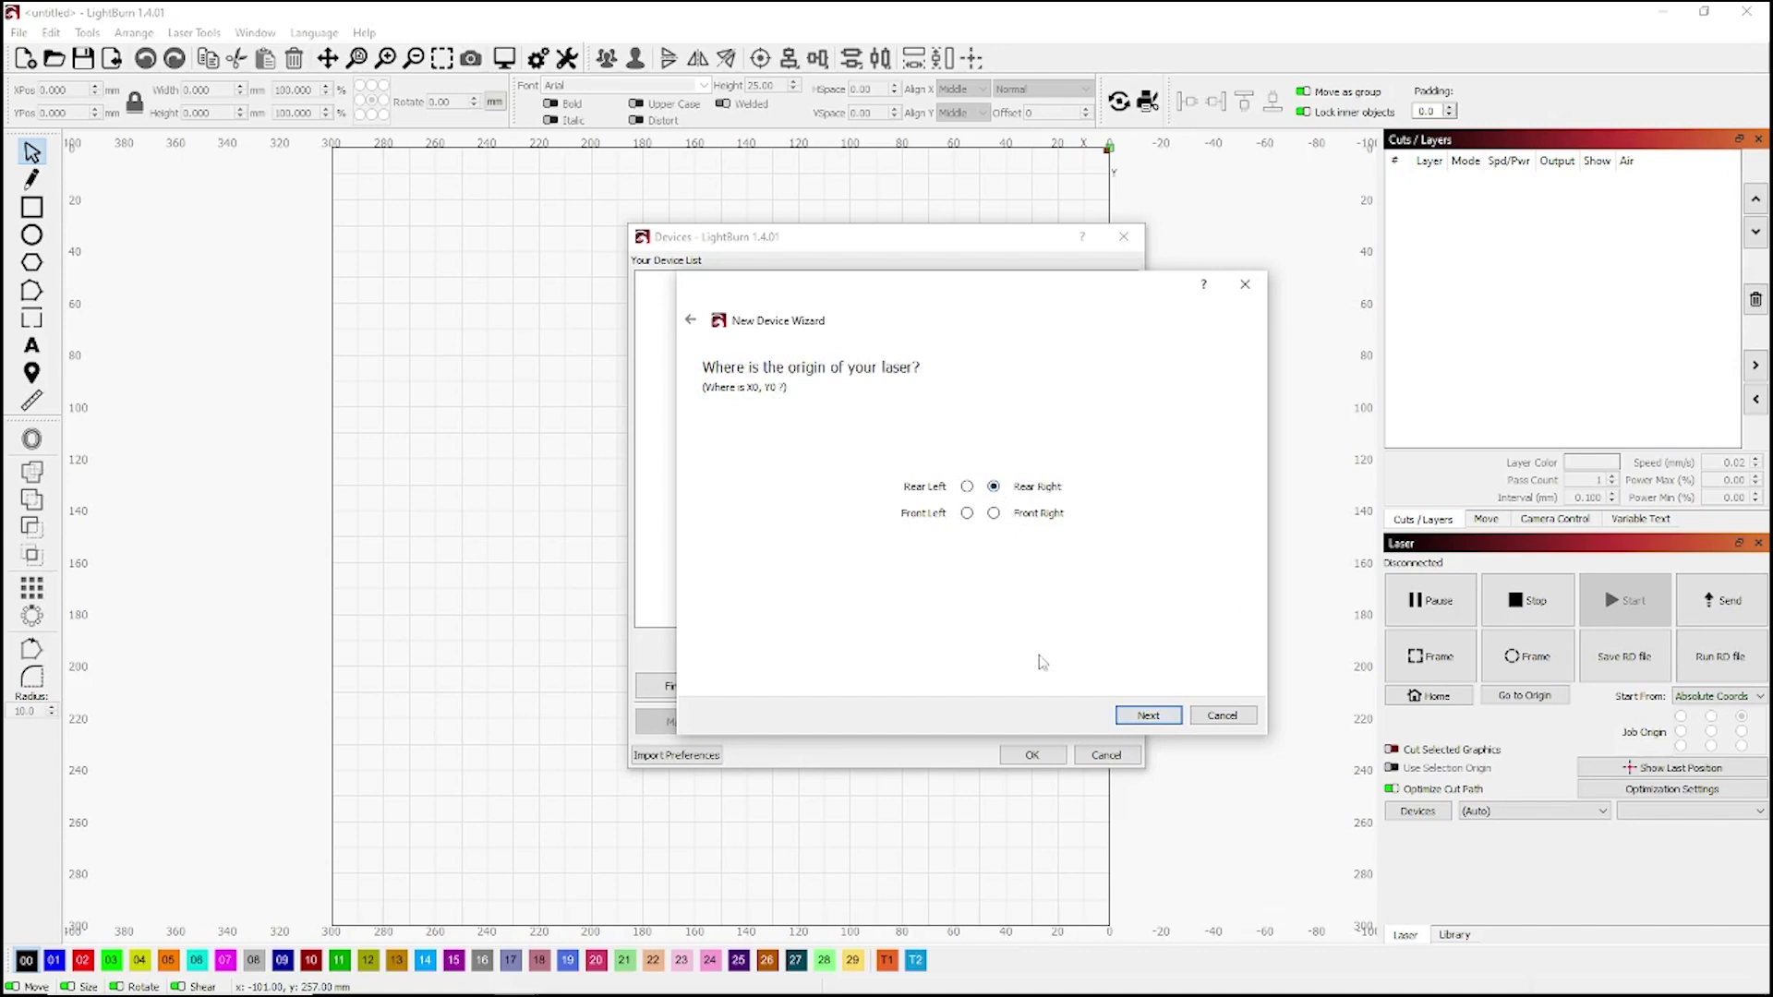
left_click(1154, 719)
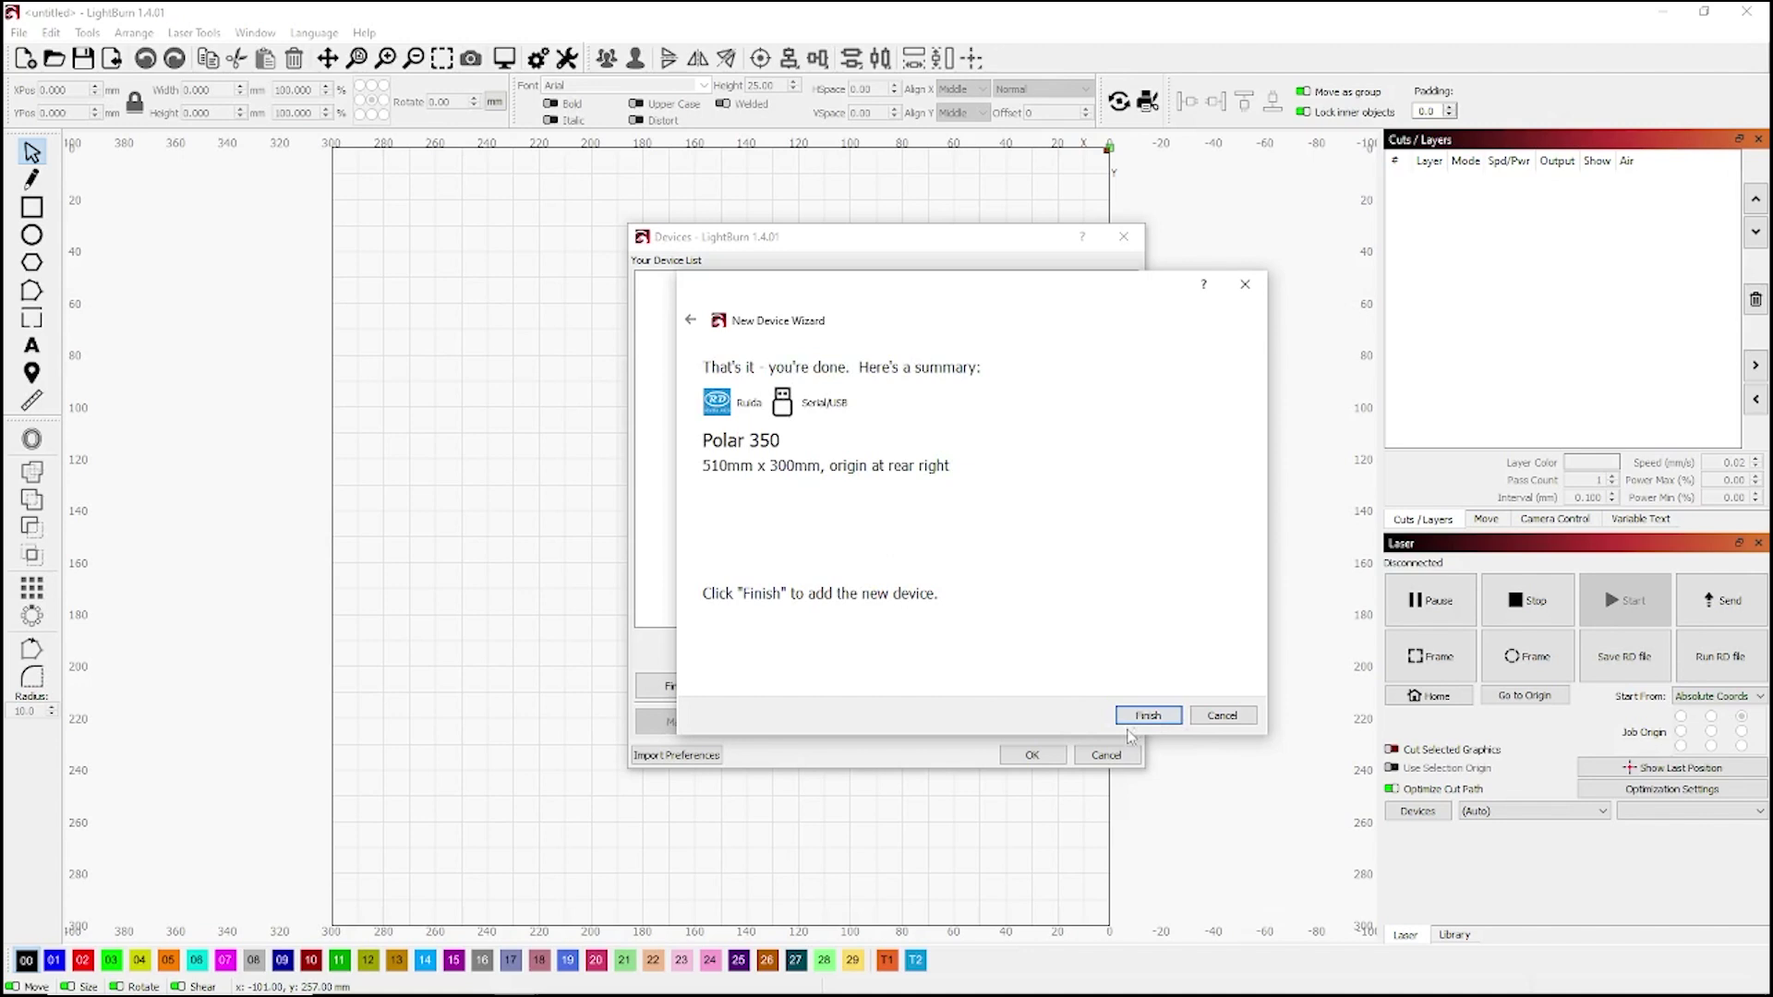
left_click(1148, 717)
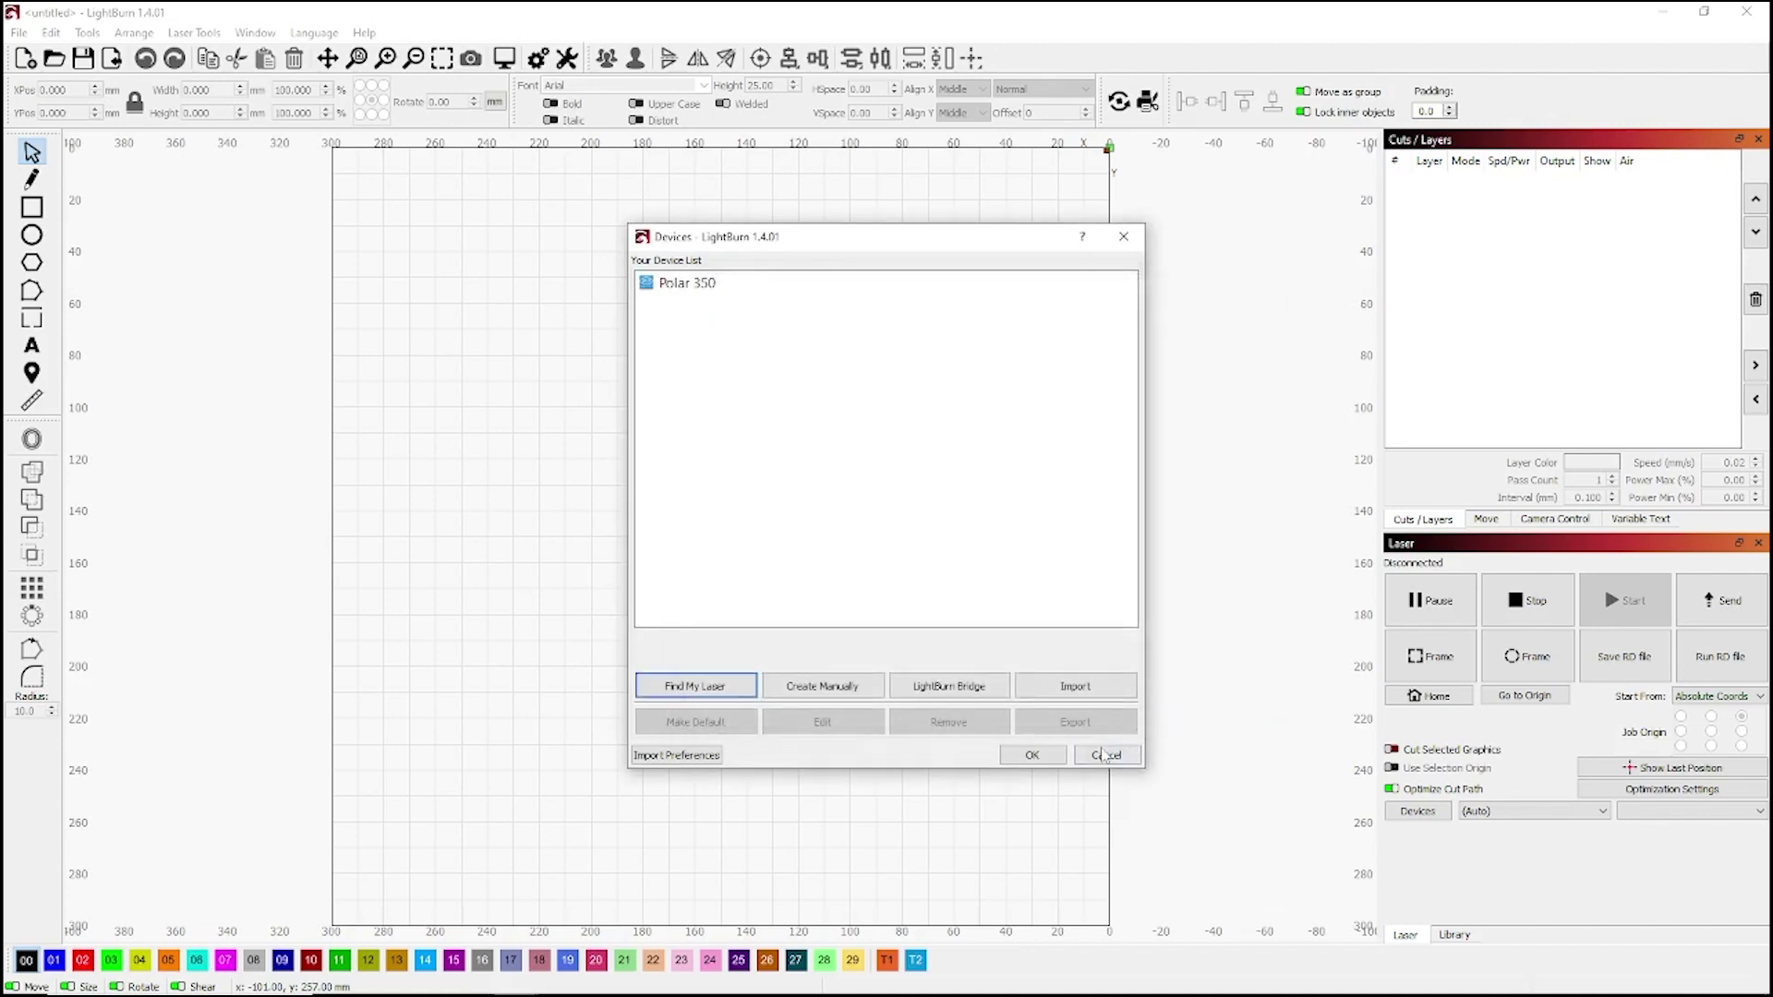
Close the device list and open the recent project Paint Stand 01.
left_click(1033, 755)
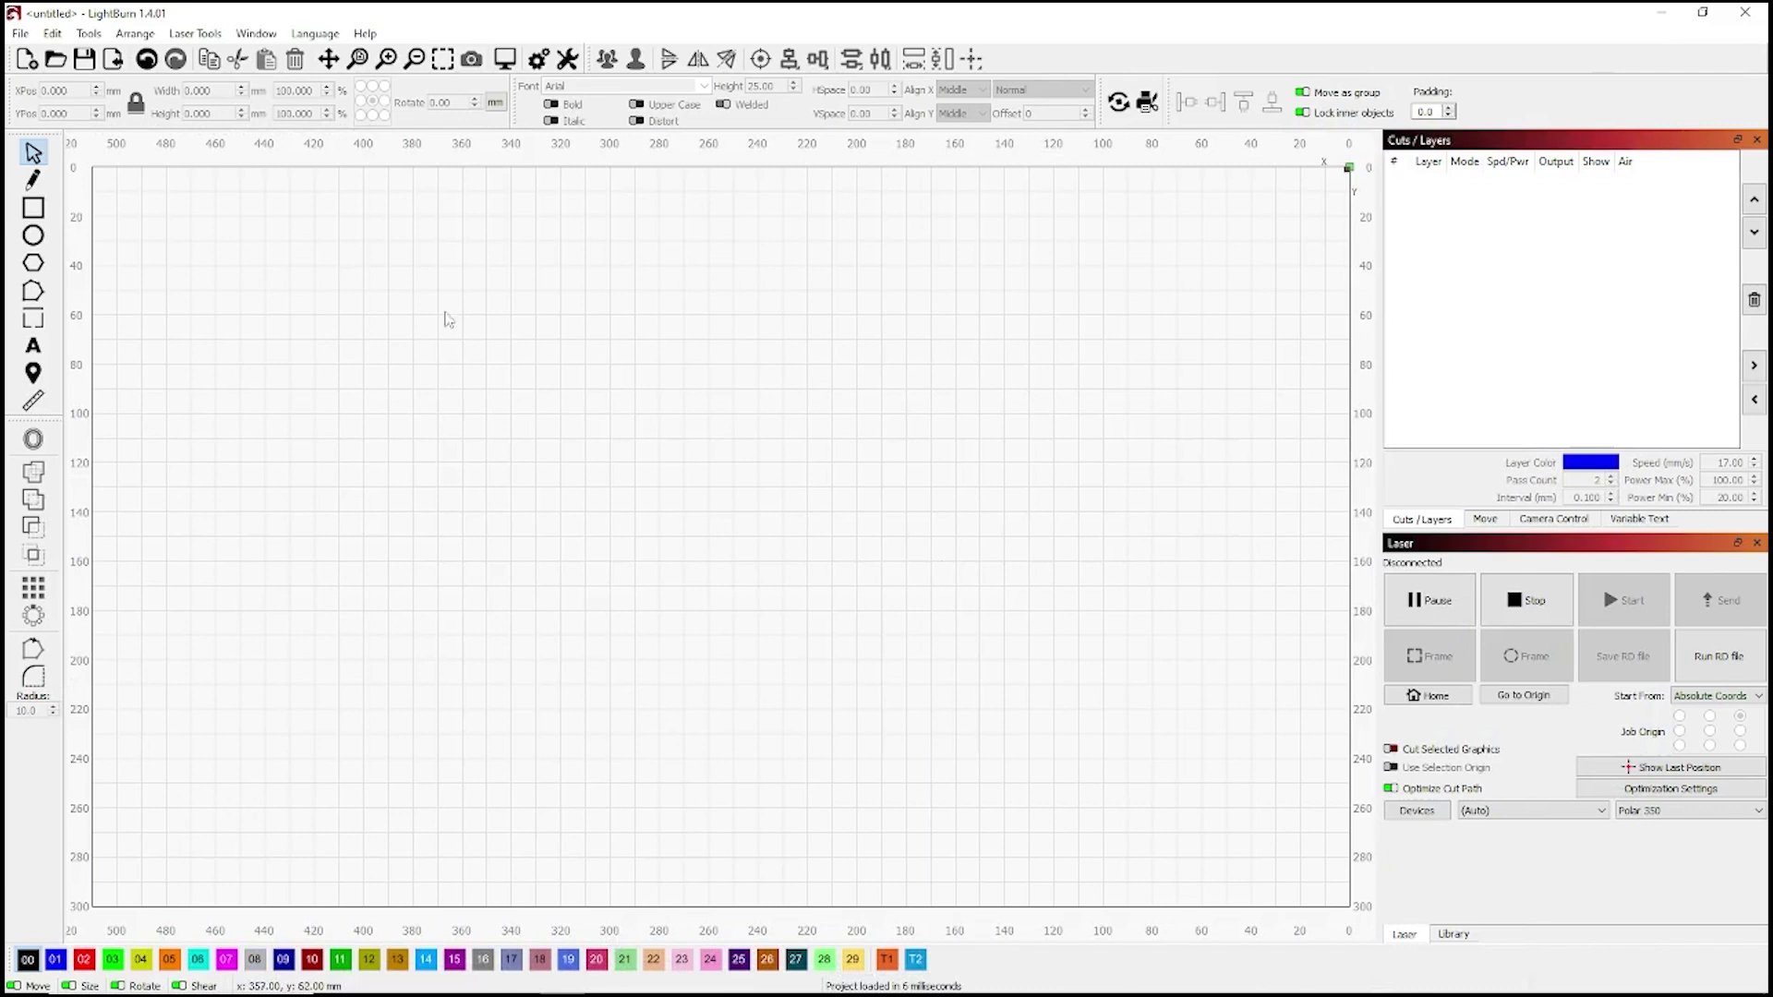
left_click(21, 35)
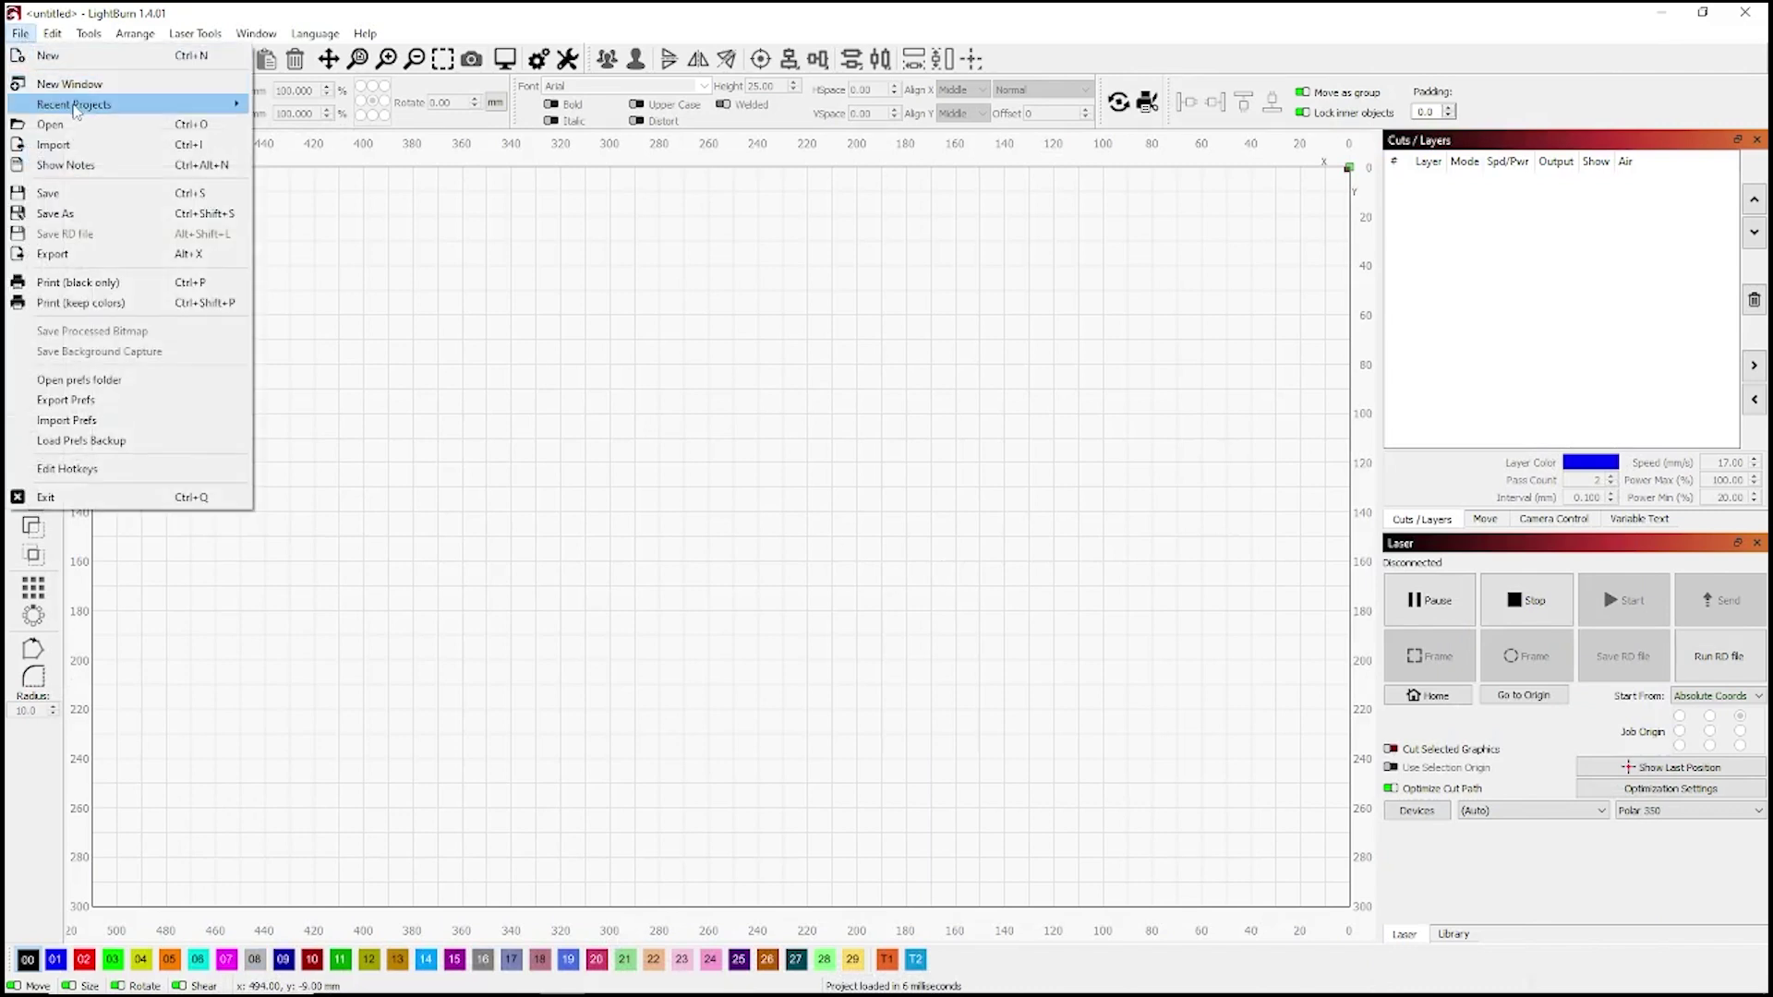
mouse_move(129, 105)
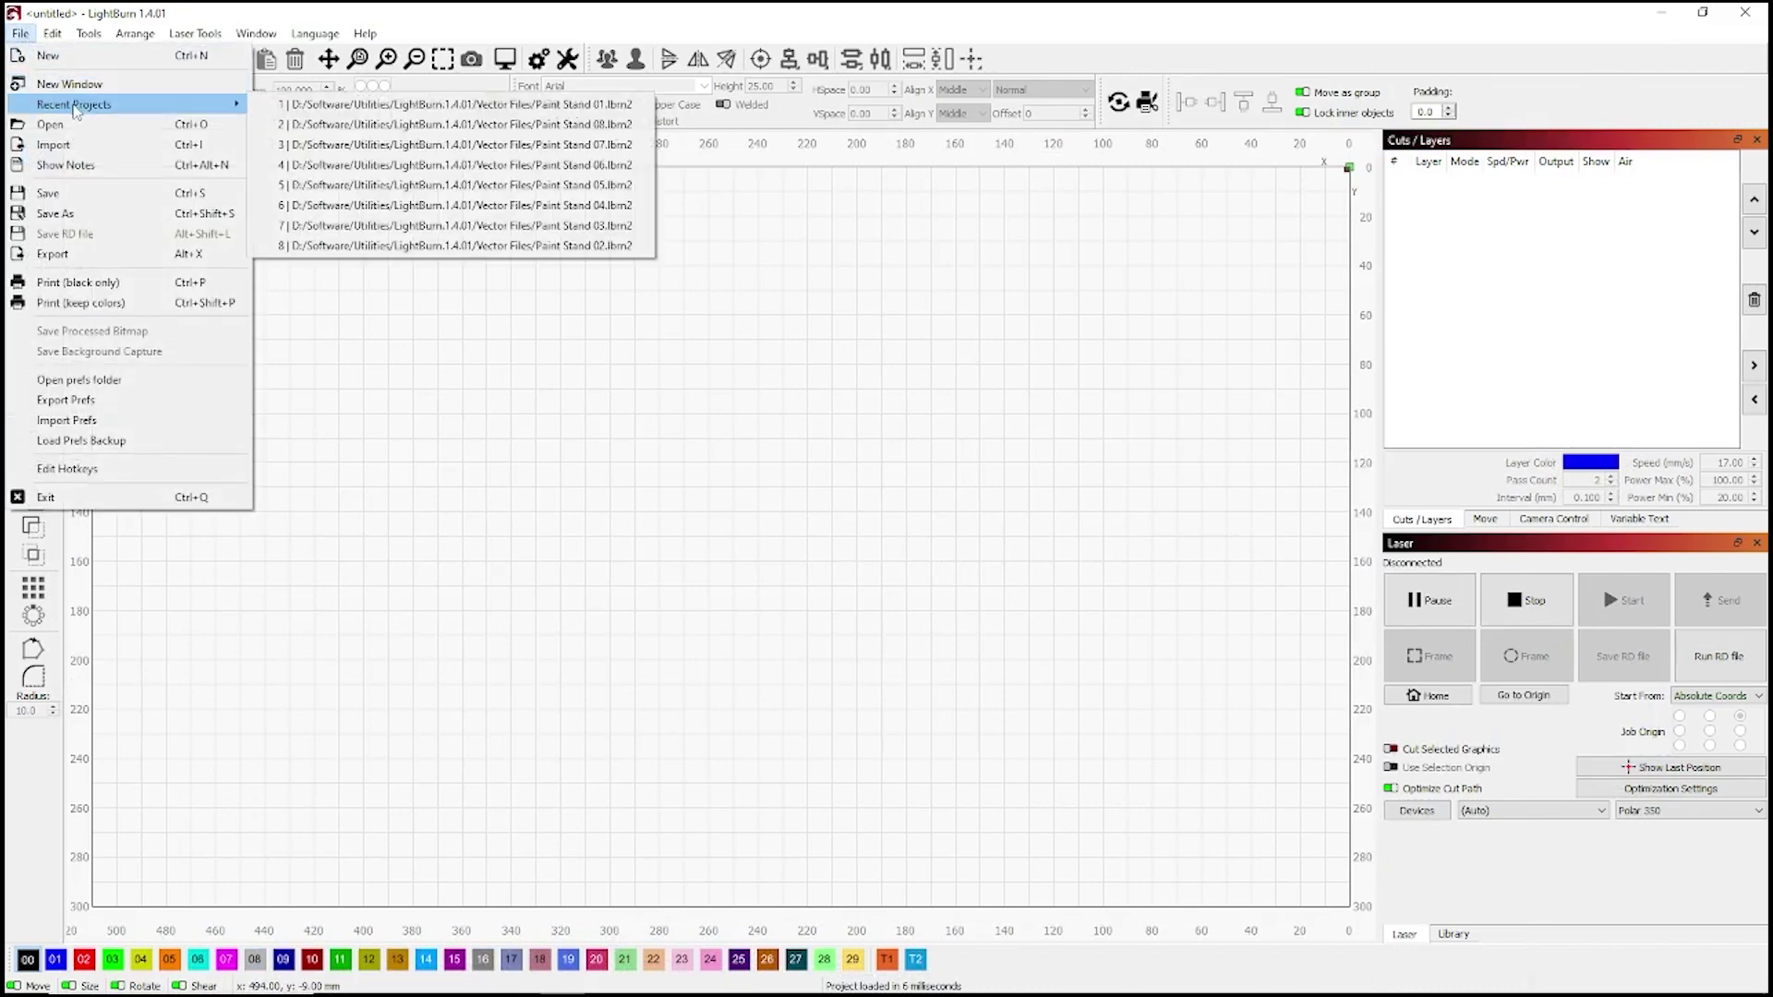
left_click(346, 104)
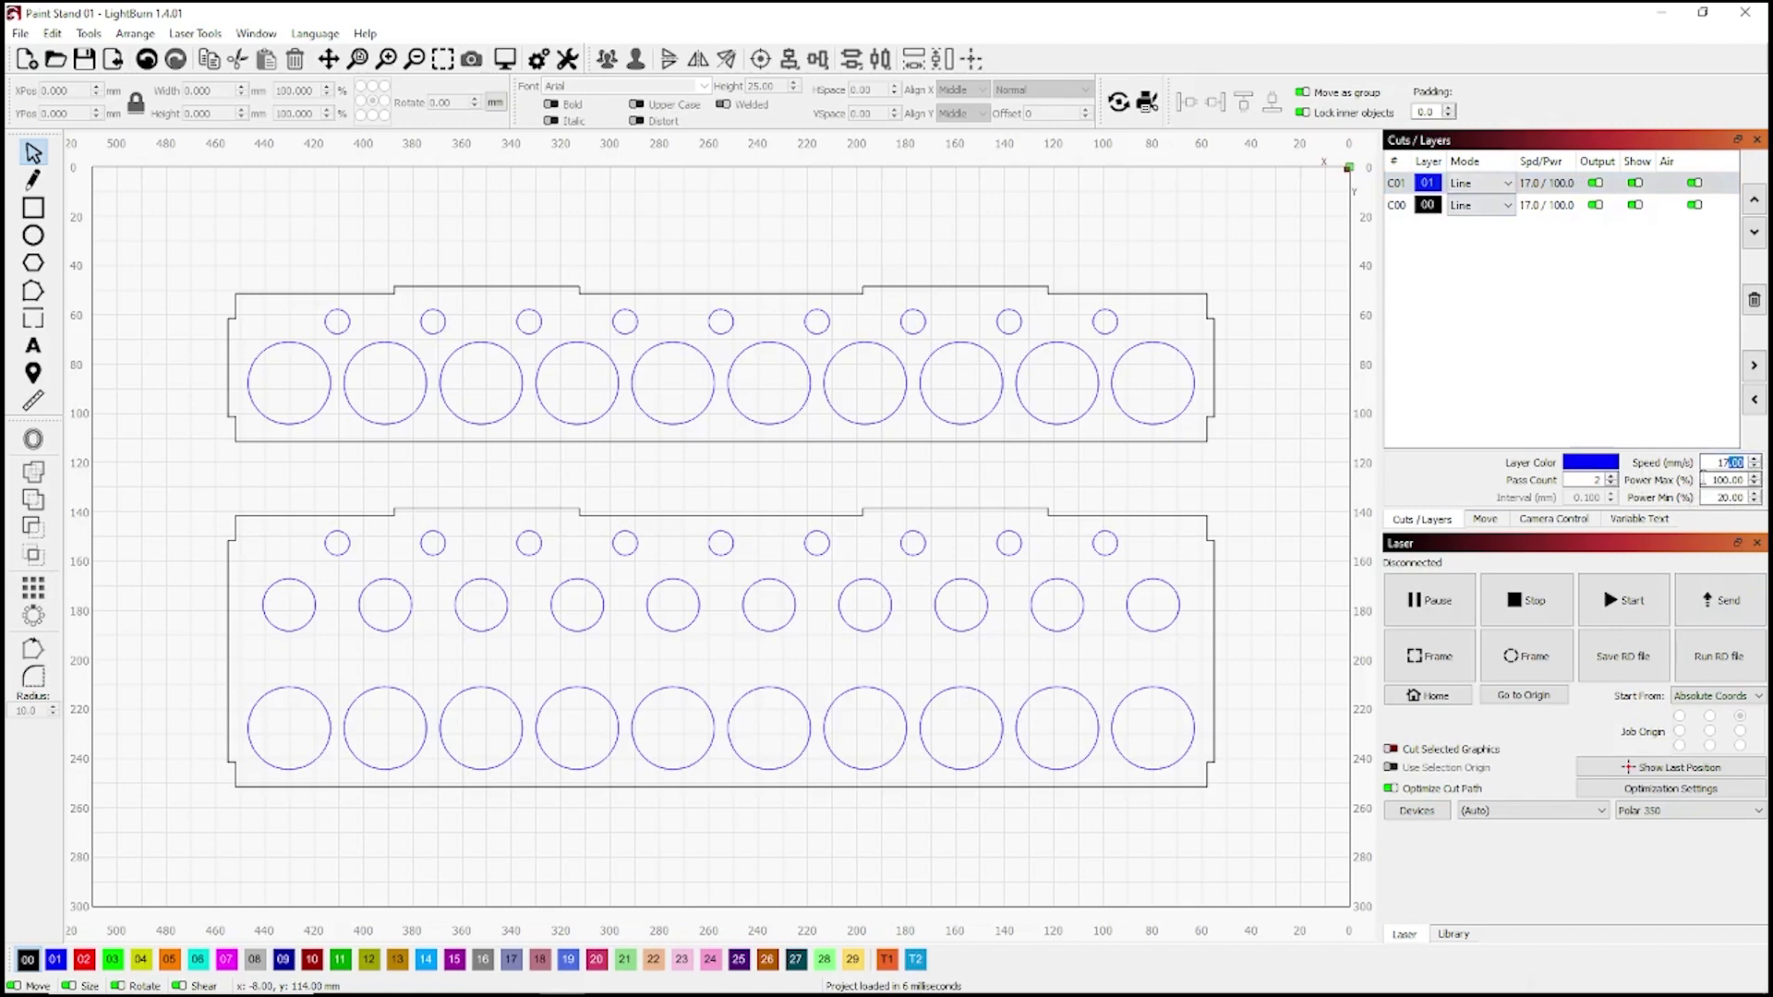
key("Tab")
left_click(259, 34)
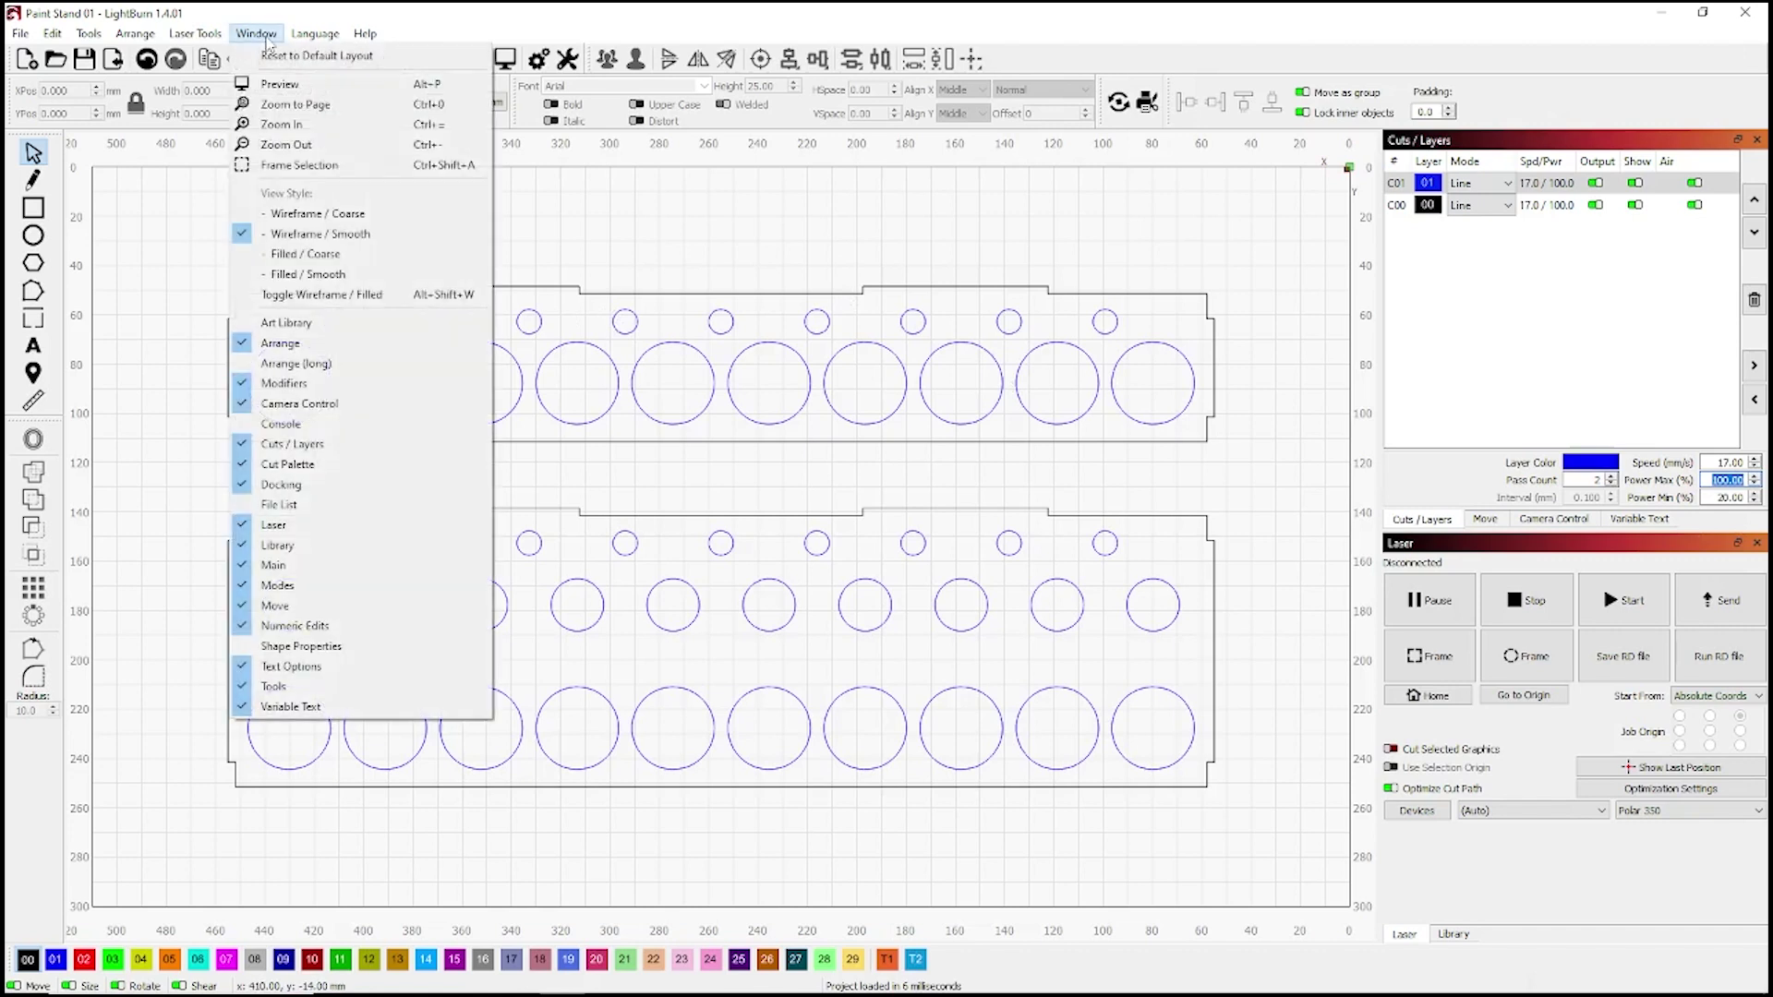
left_click(279, 84)
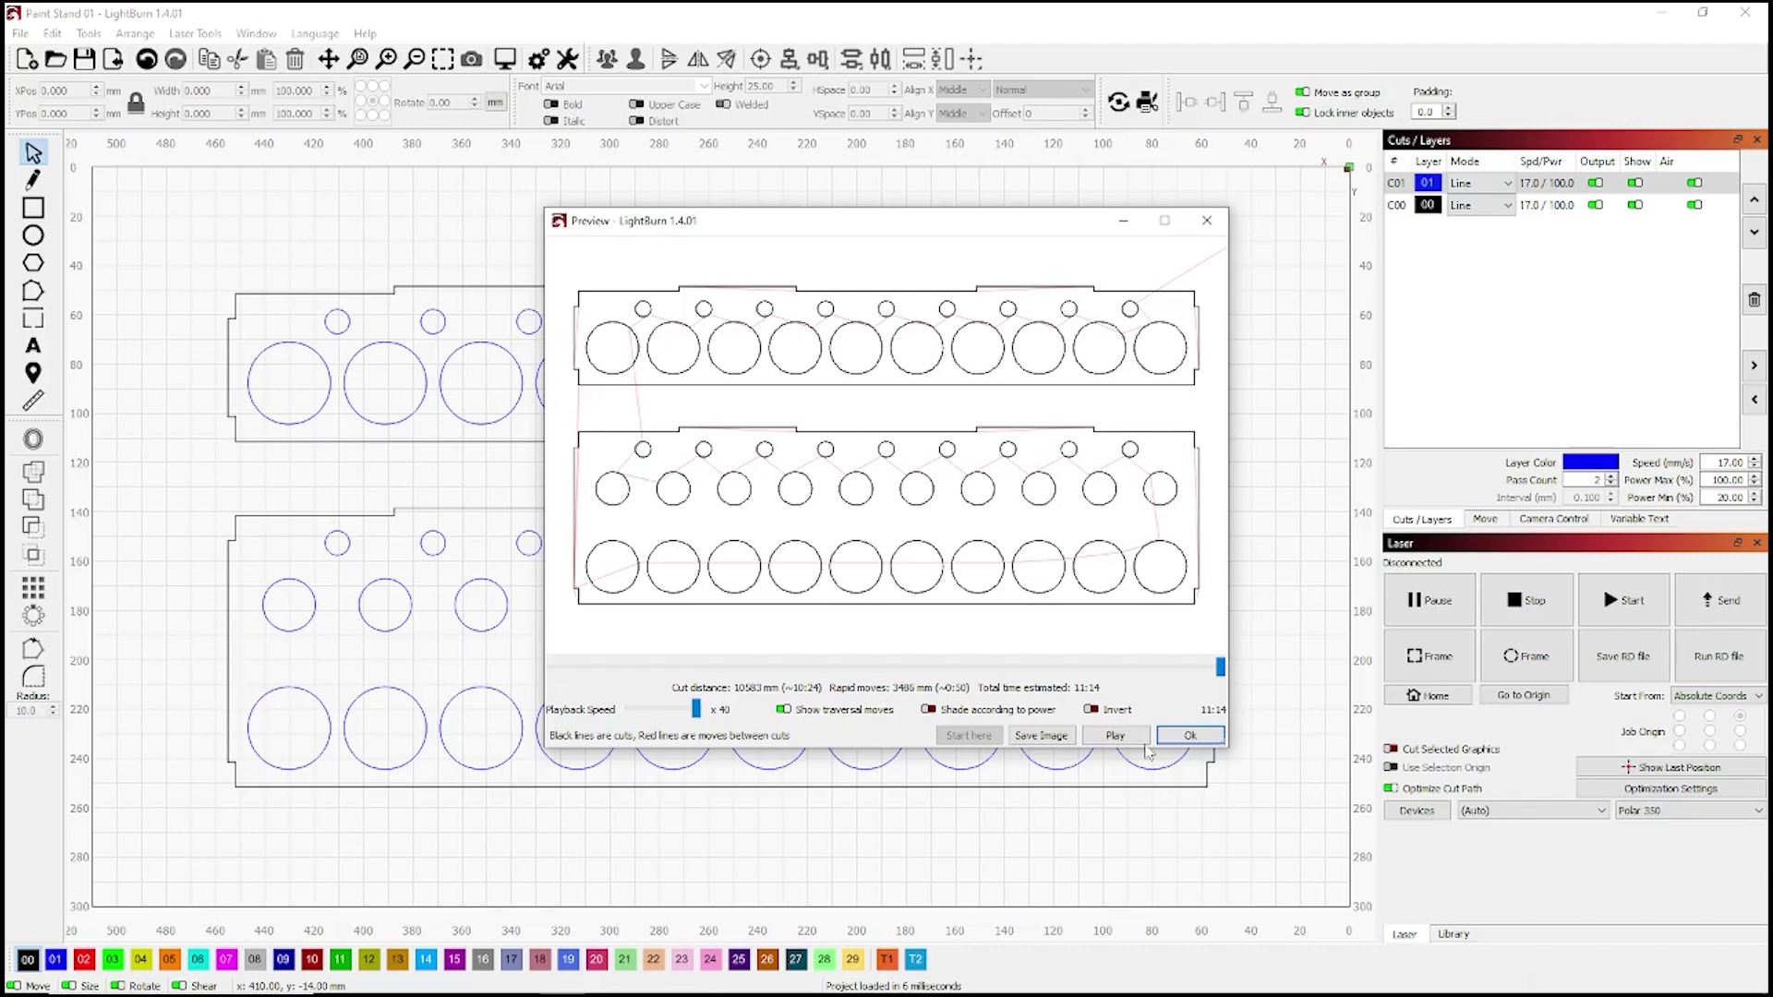
left_click(1116, 737)
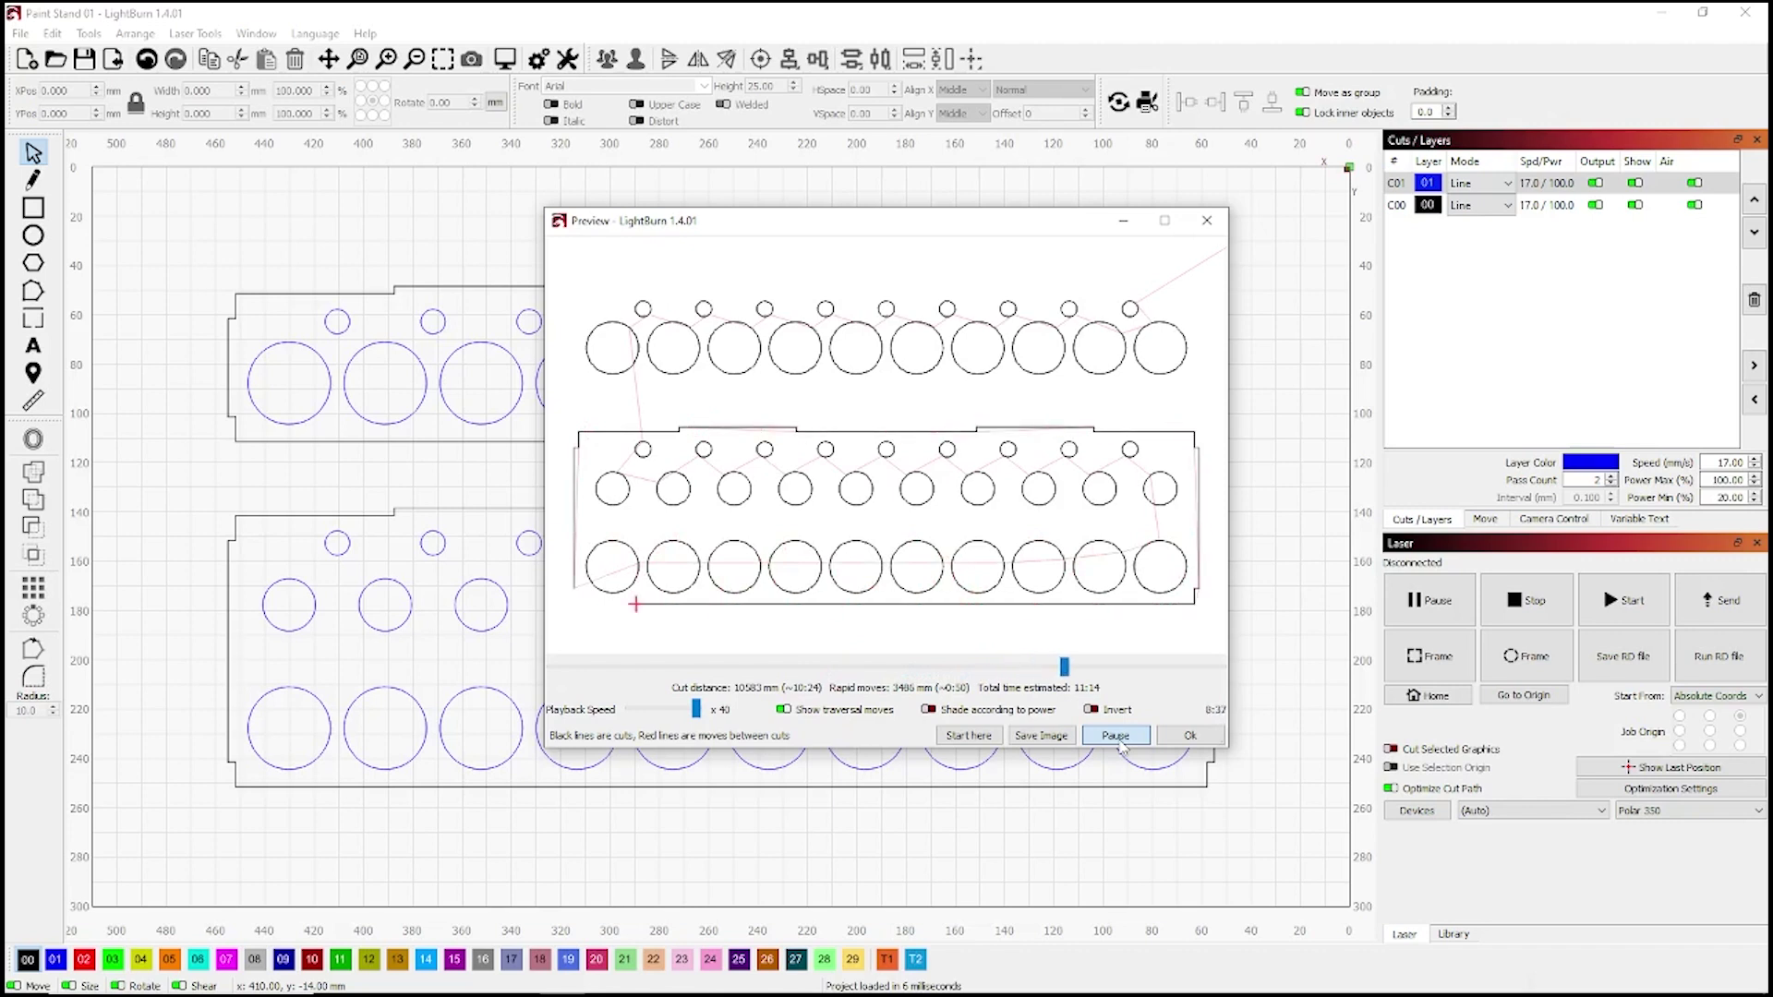
key("Escape")
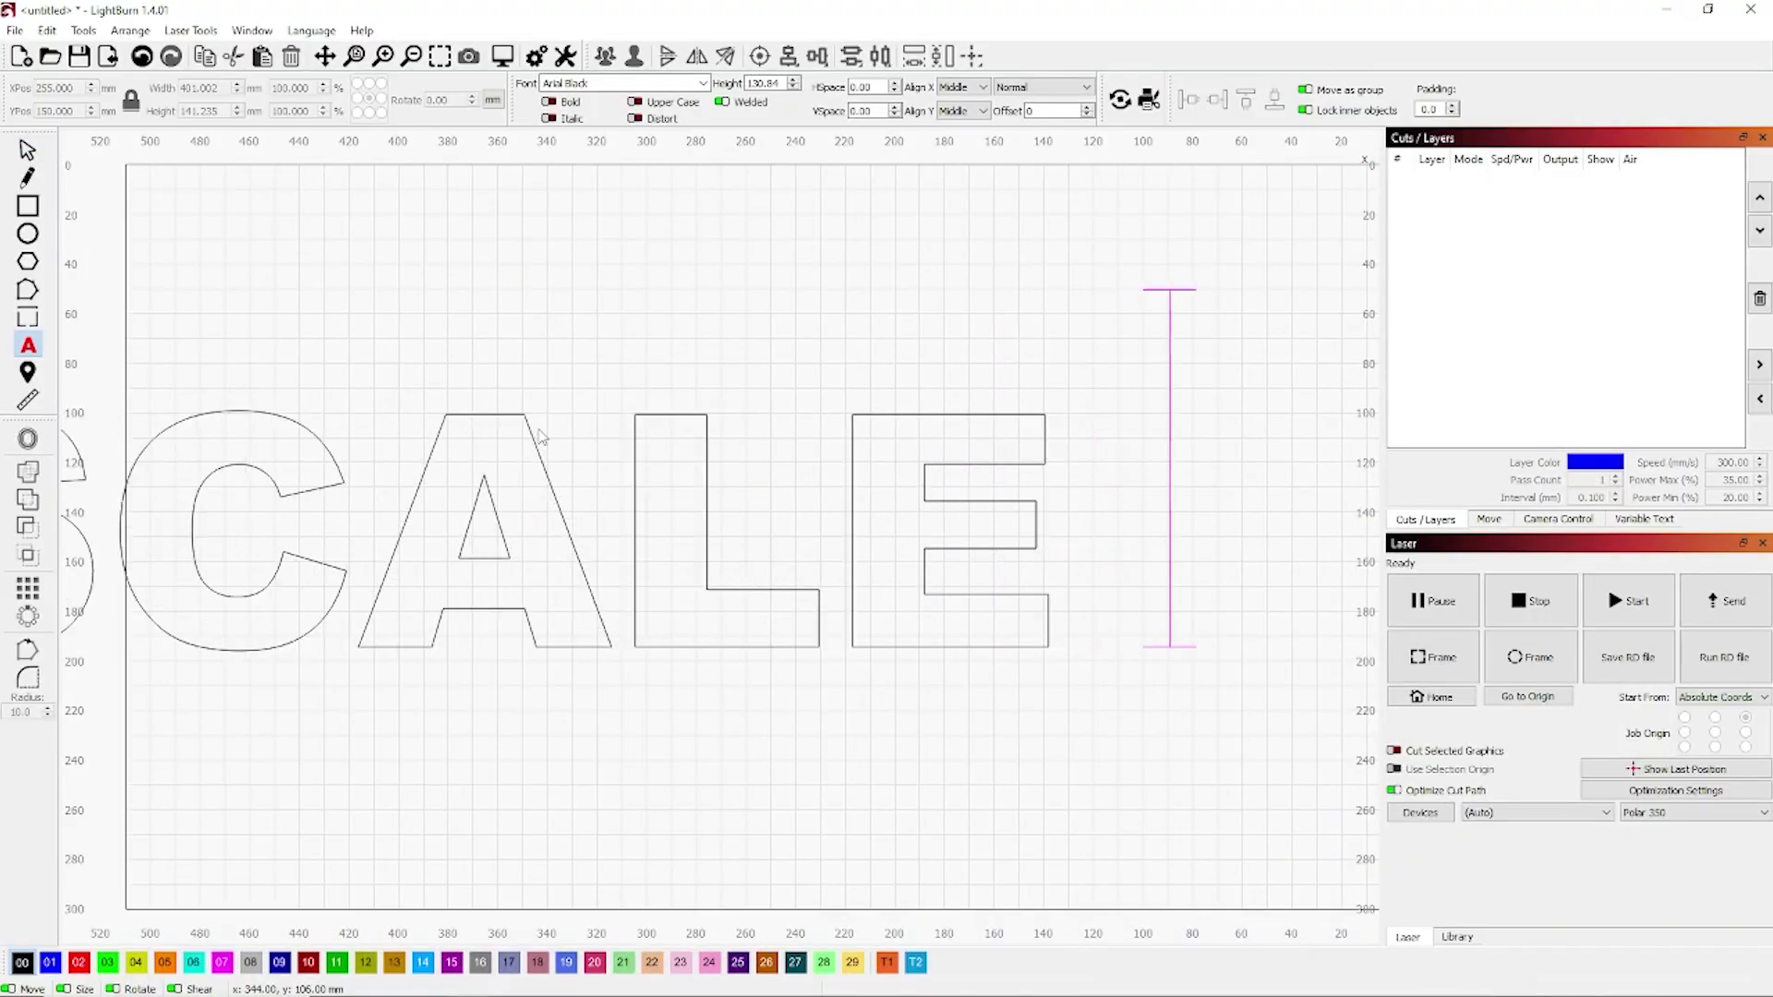
Resize the SCALE MODEL text to 250 mm wide.
left_click(28, 149)
type("250")
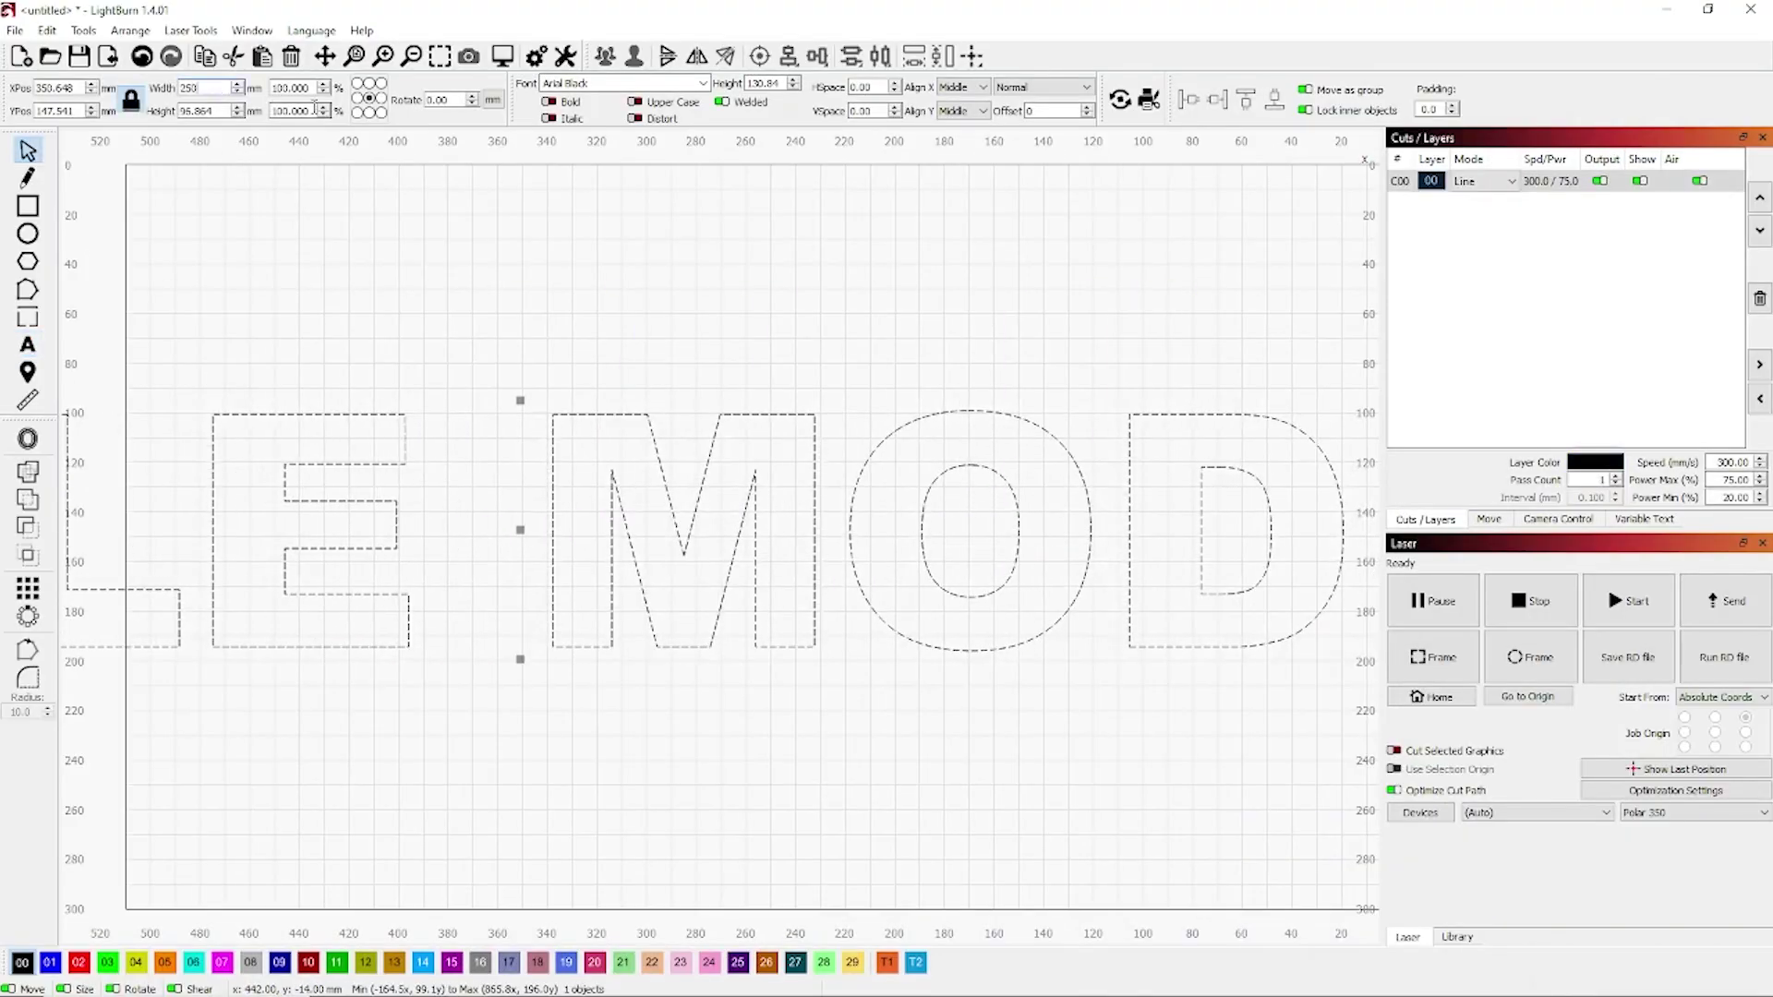
key("Return")
Add GEEK text at 250 mm wide and place it just beneath SCALE MODEL.
left_click(27, 345)
left_click(545, 592)
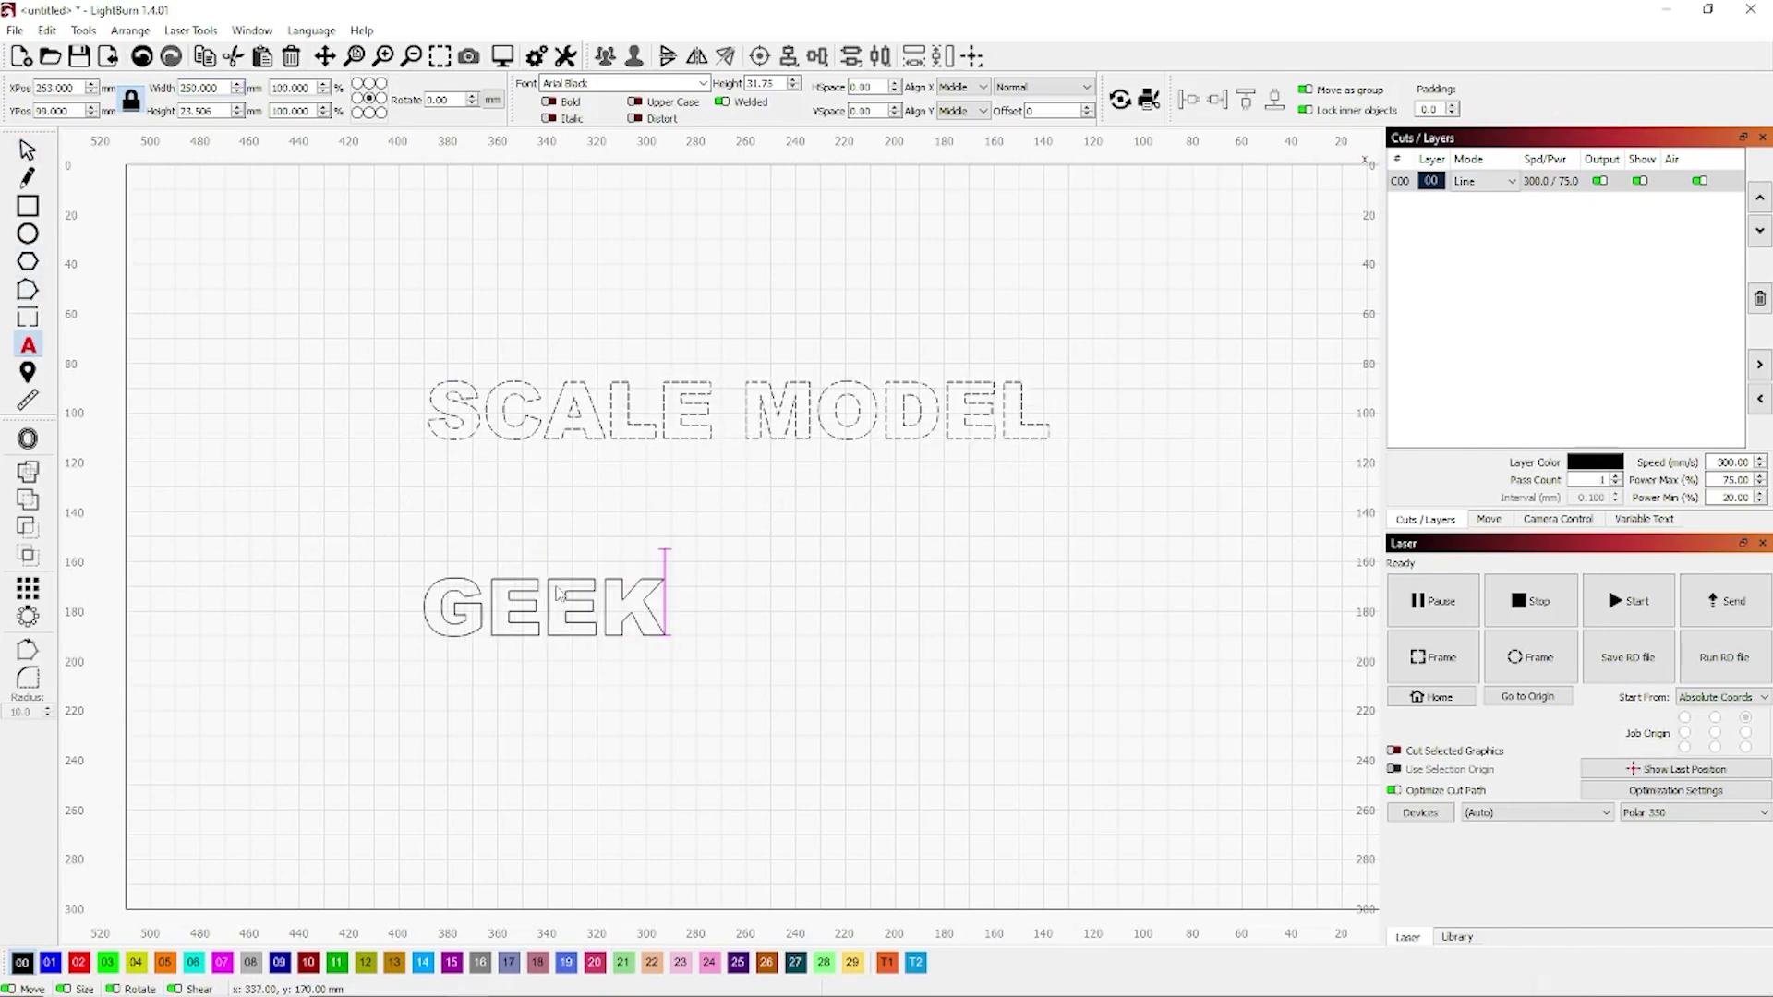
left_click(28, 150)
type("250")
key("Return")
left_click_drag(550, 613, 738, 540)
left_click(737, 539)
left_click(736, 534)
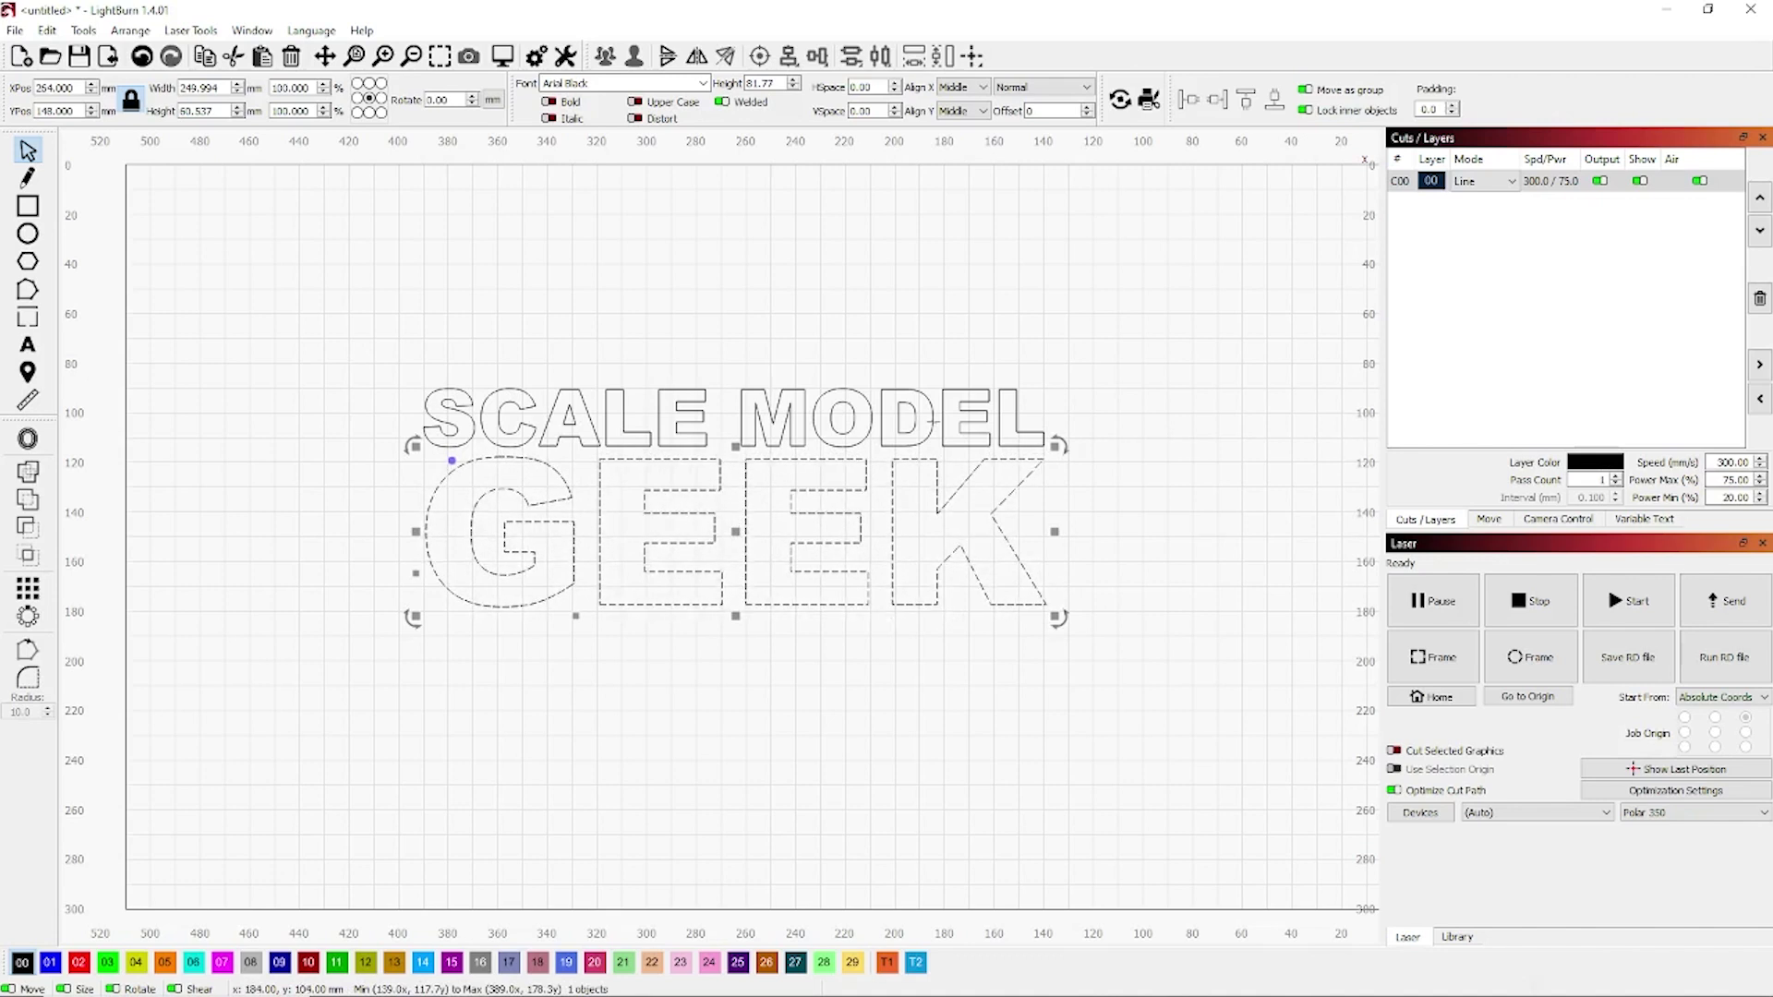
left_click(1025, 420)
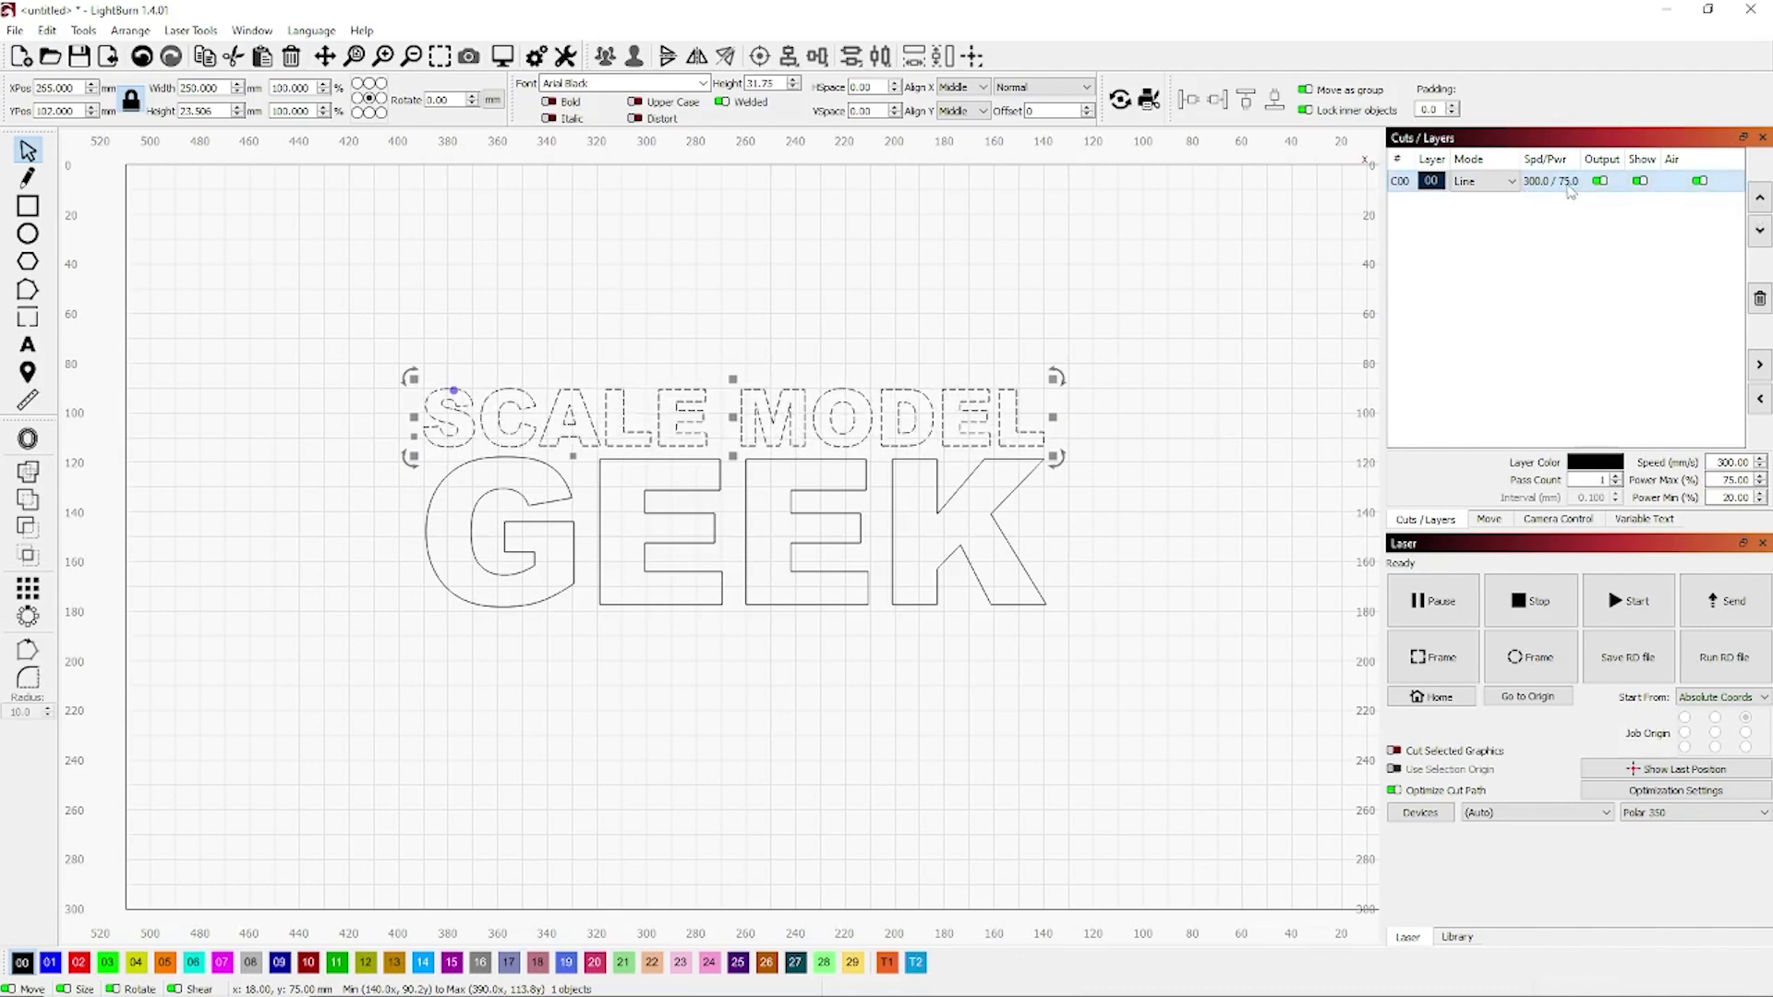
Set layer C00 maximum power to 55% and move GEEK onto new layer 01.
left_click(1735, 480)
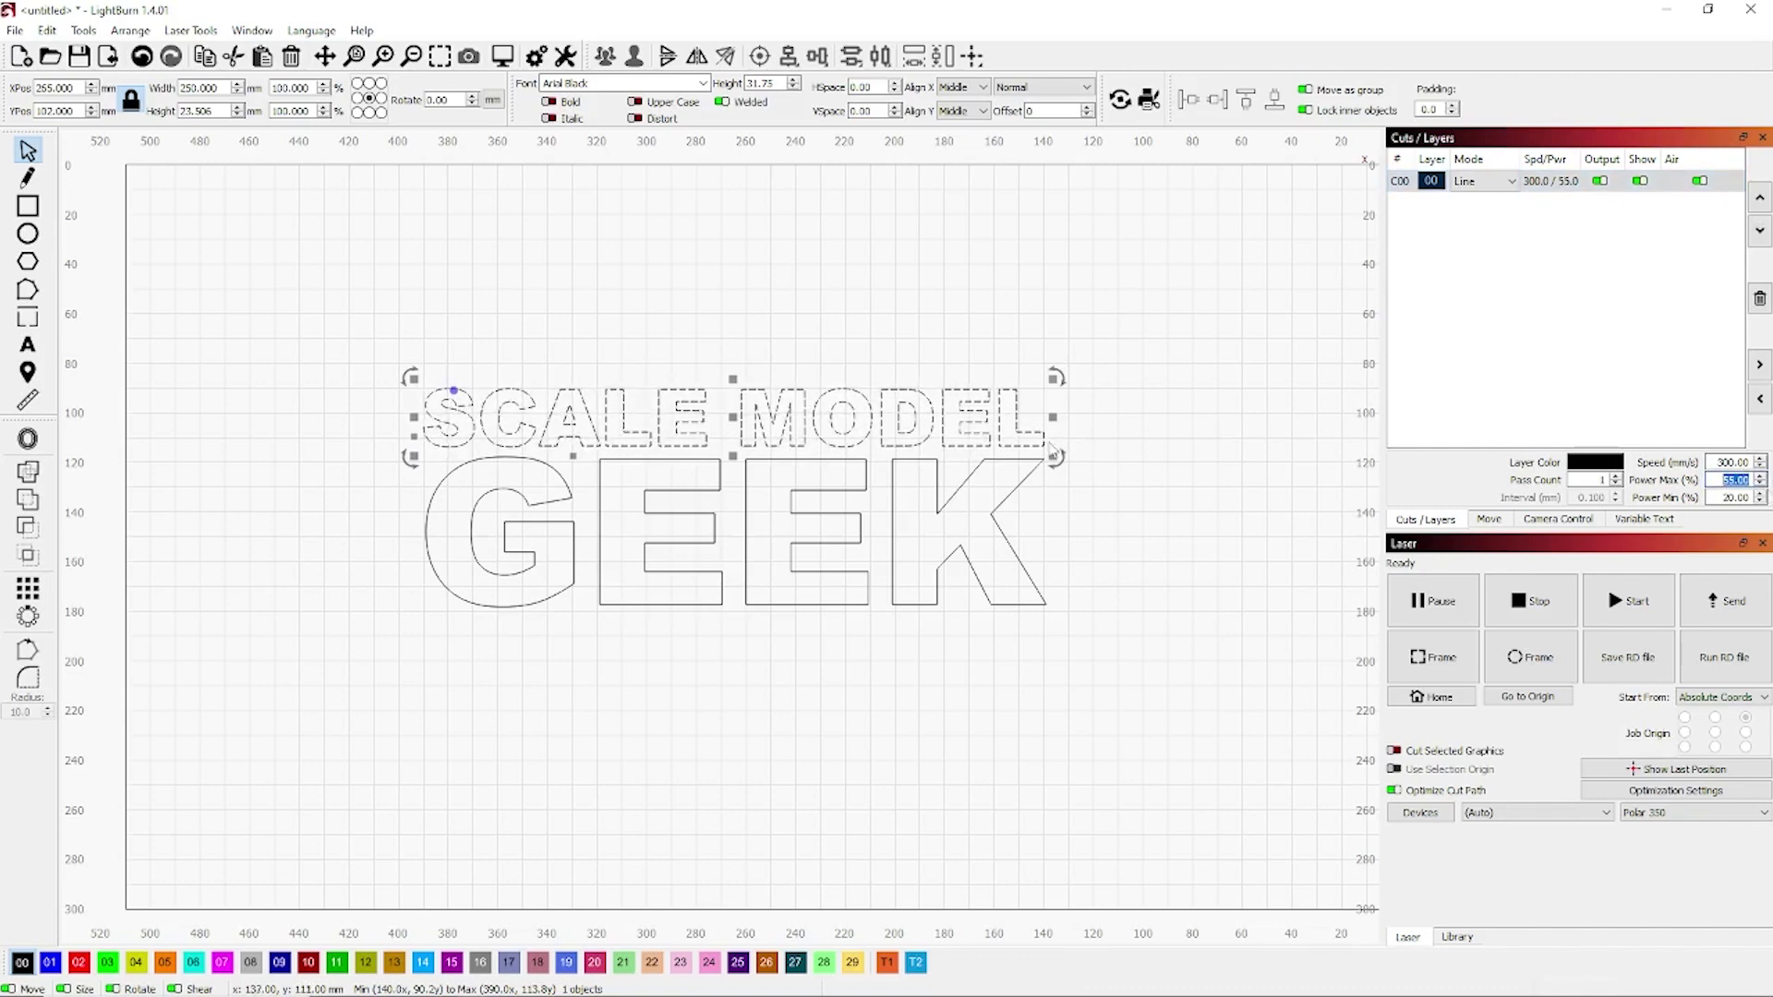
left_click(994, 517)
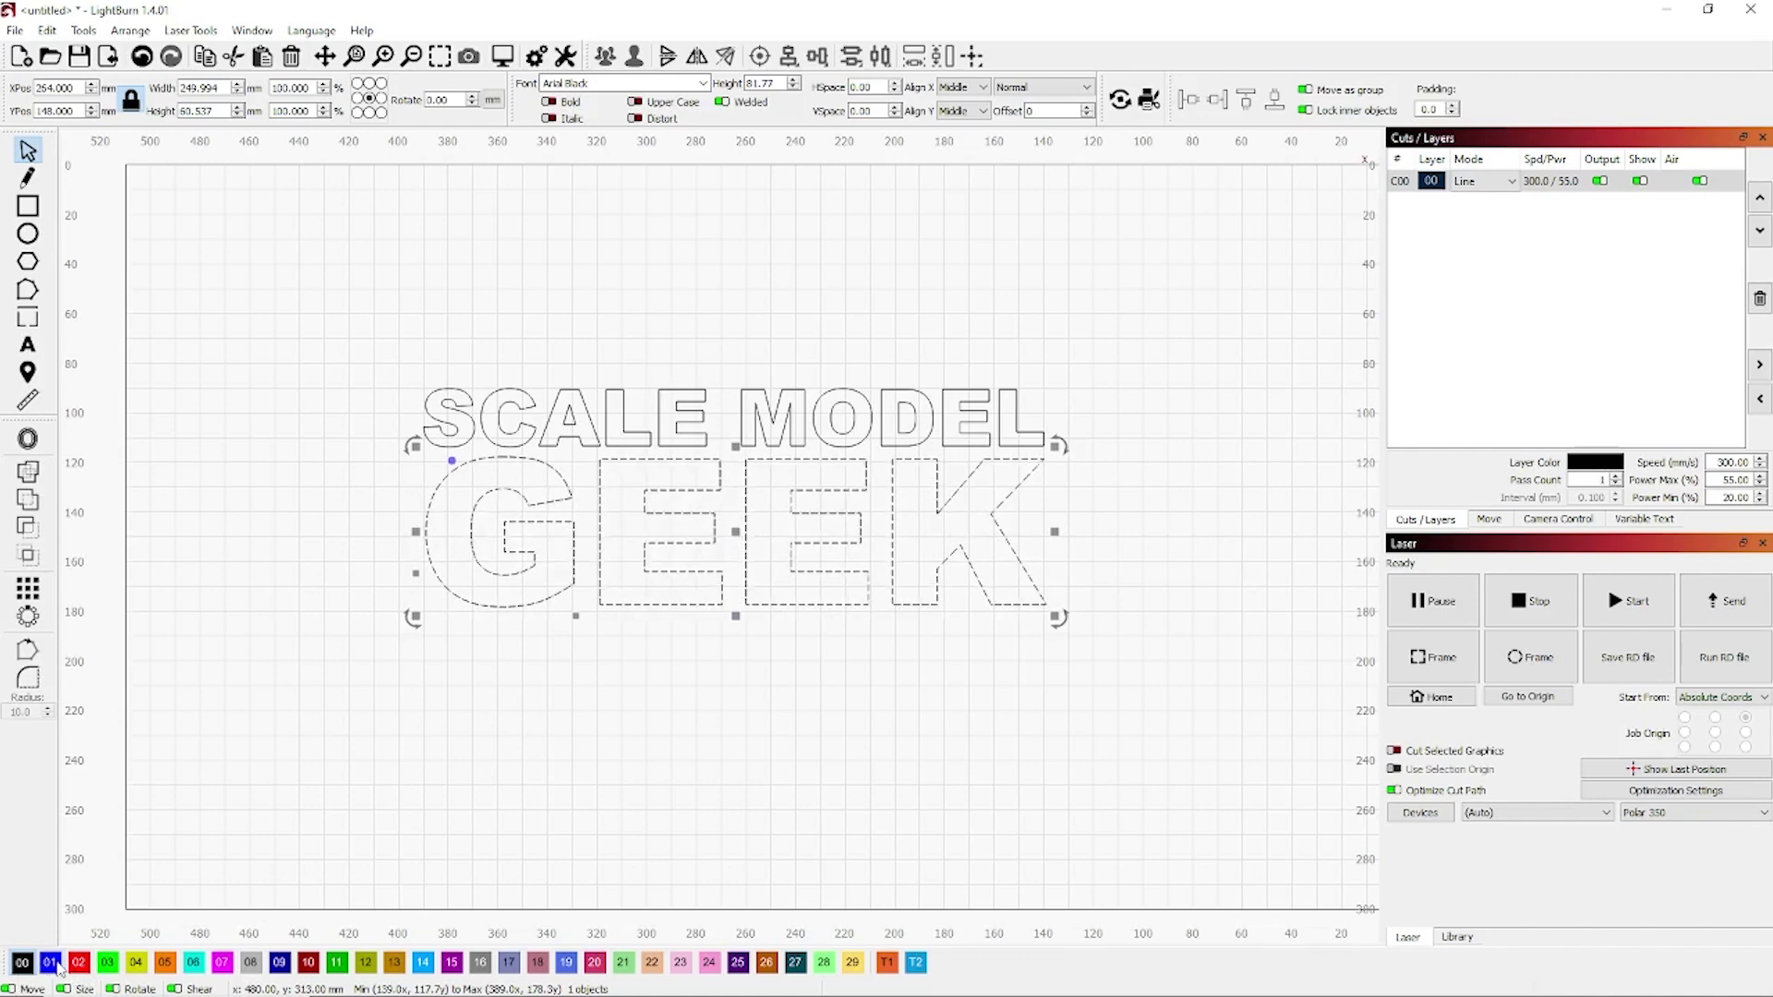
left_click(51, 962)
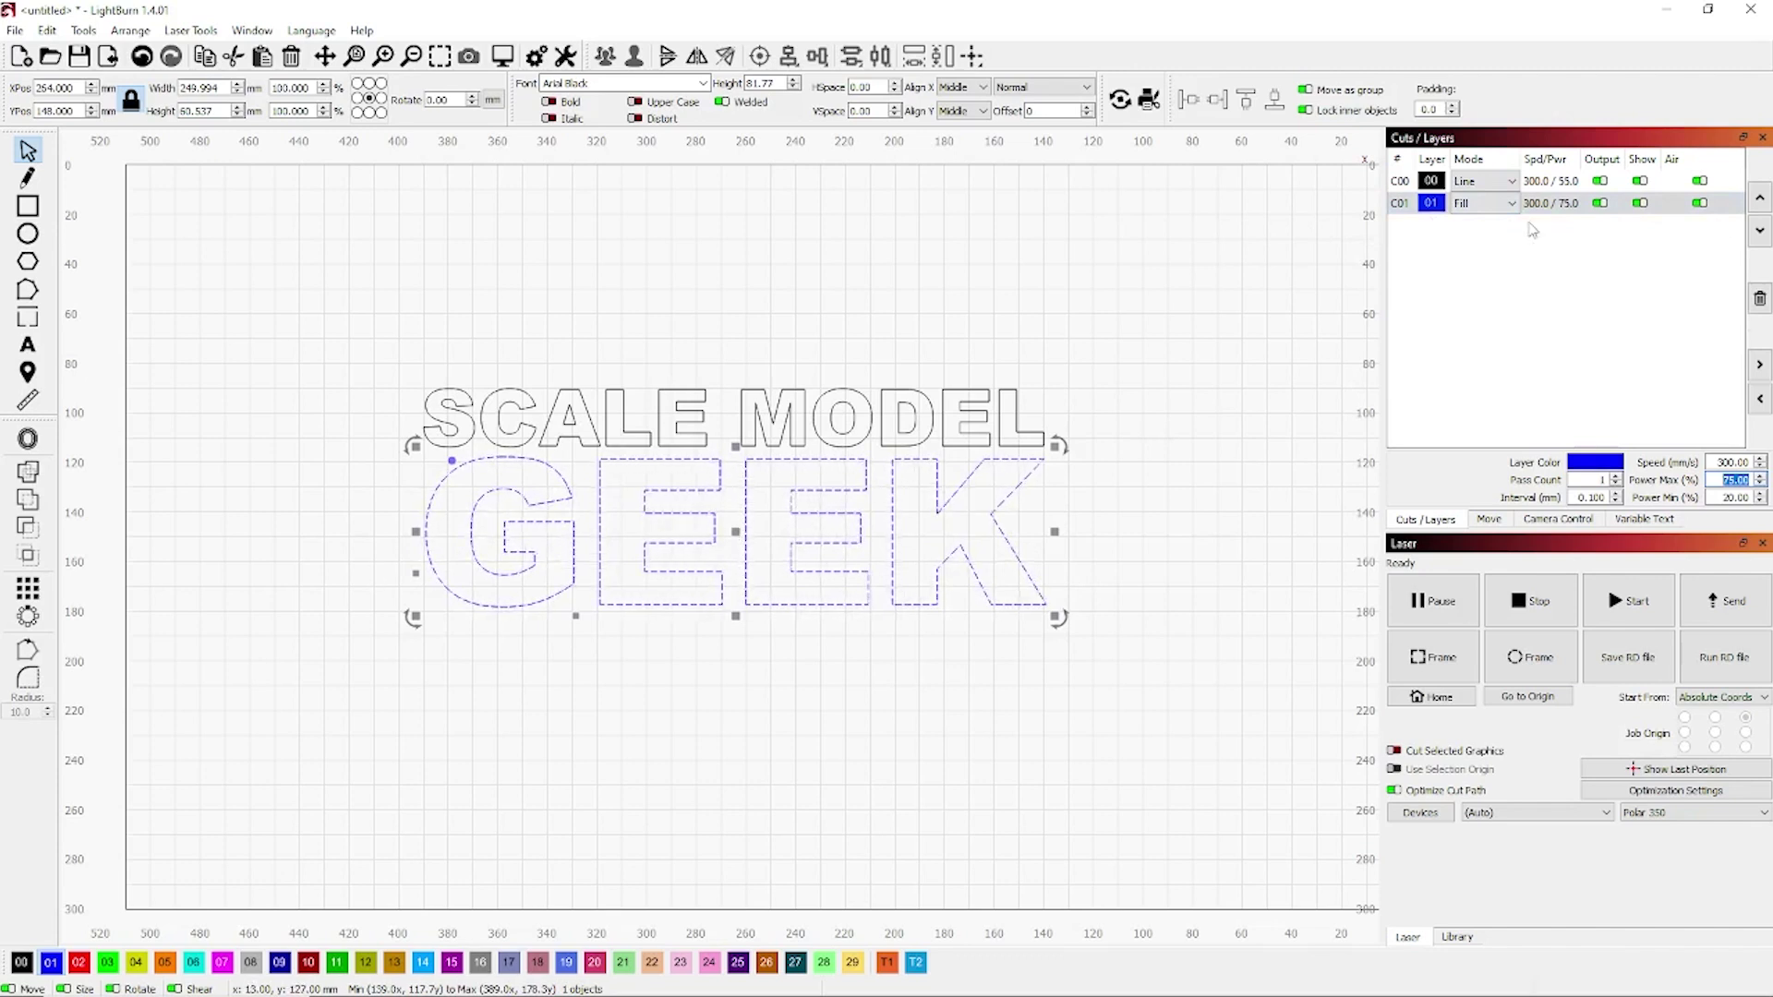
left_click(1496, 203)
left_click(1482, 222)
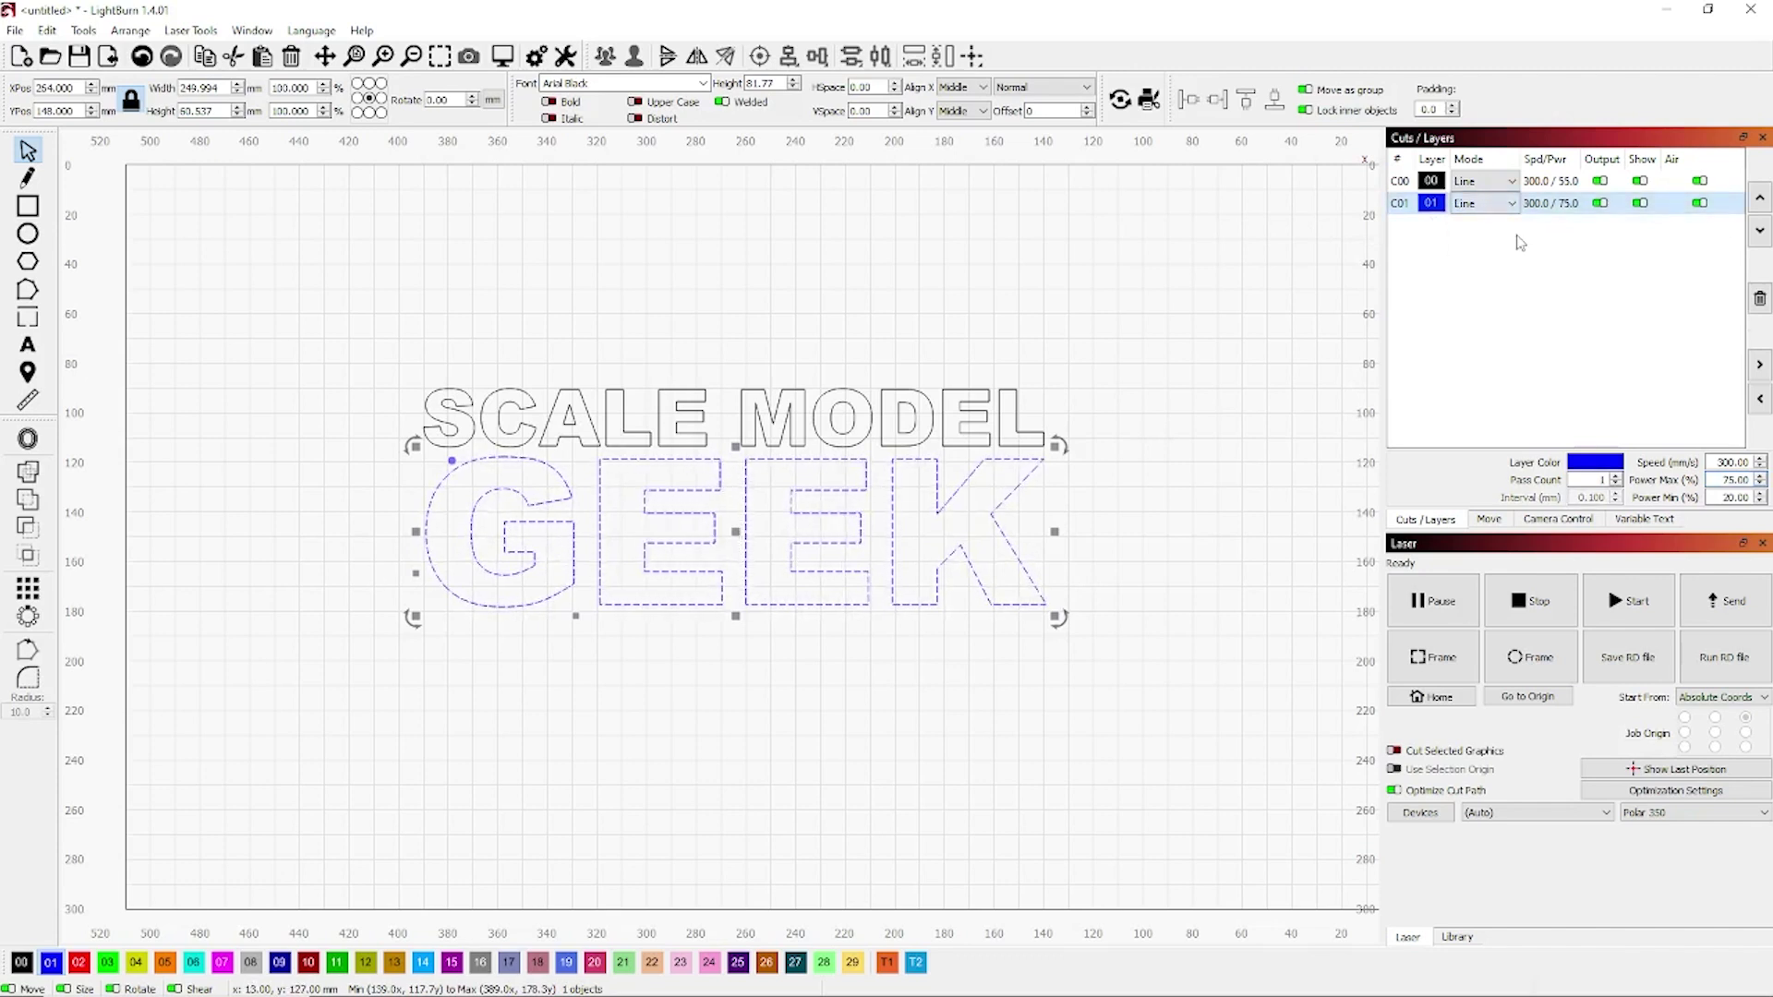
left_click(252, 30)
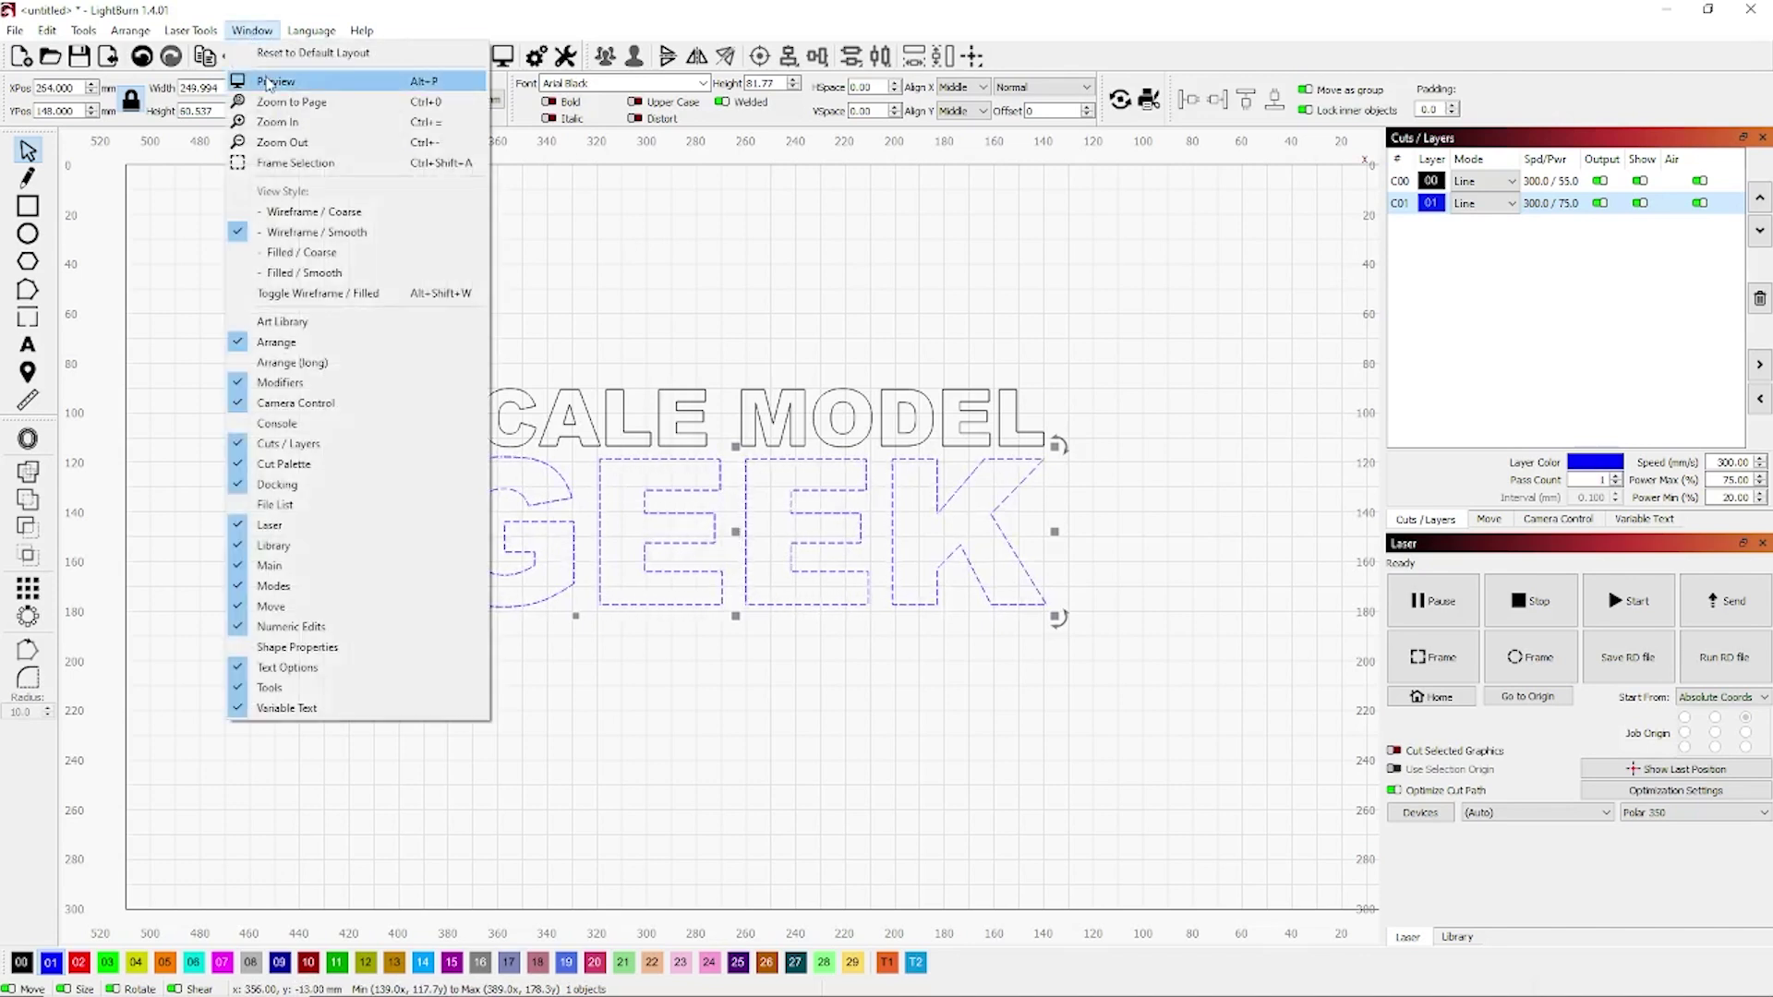
key("Escape")
key("alt+p")
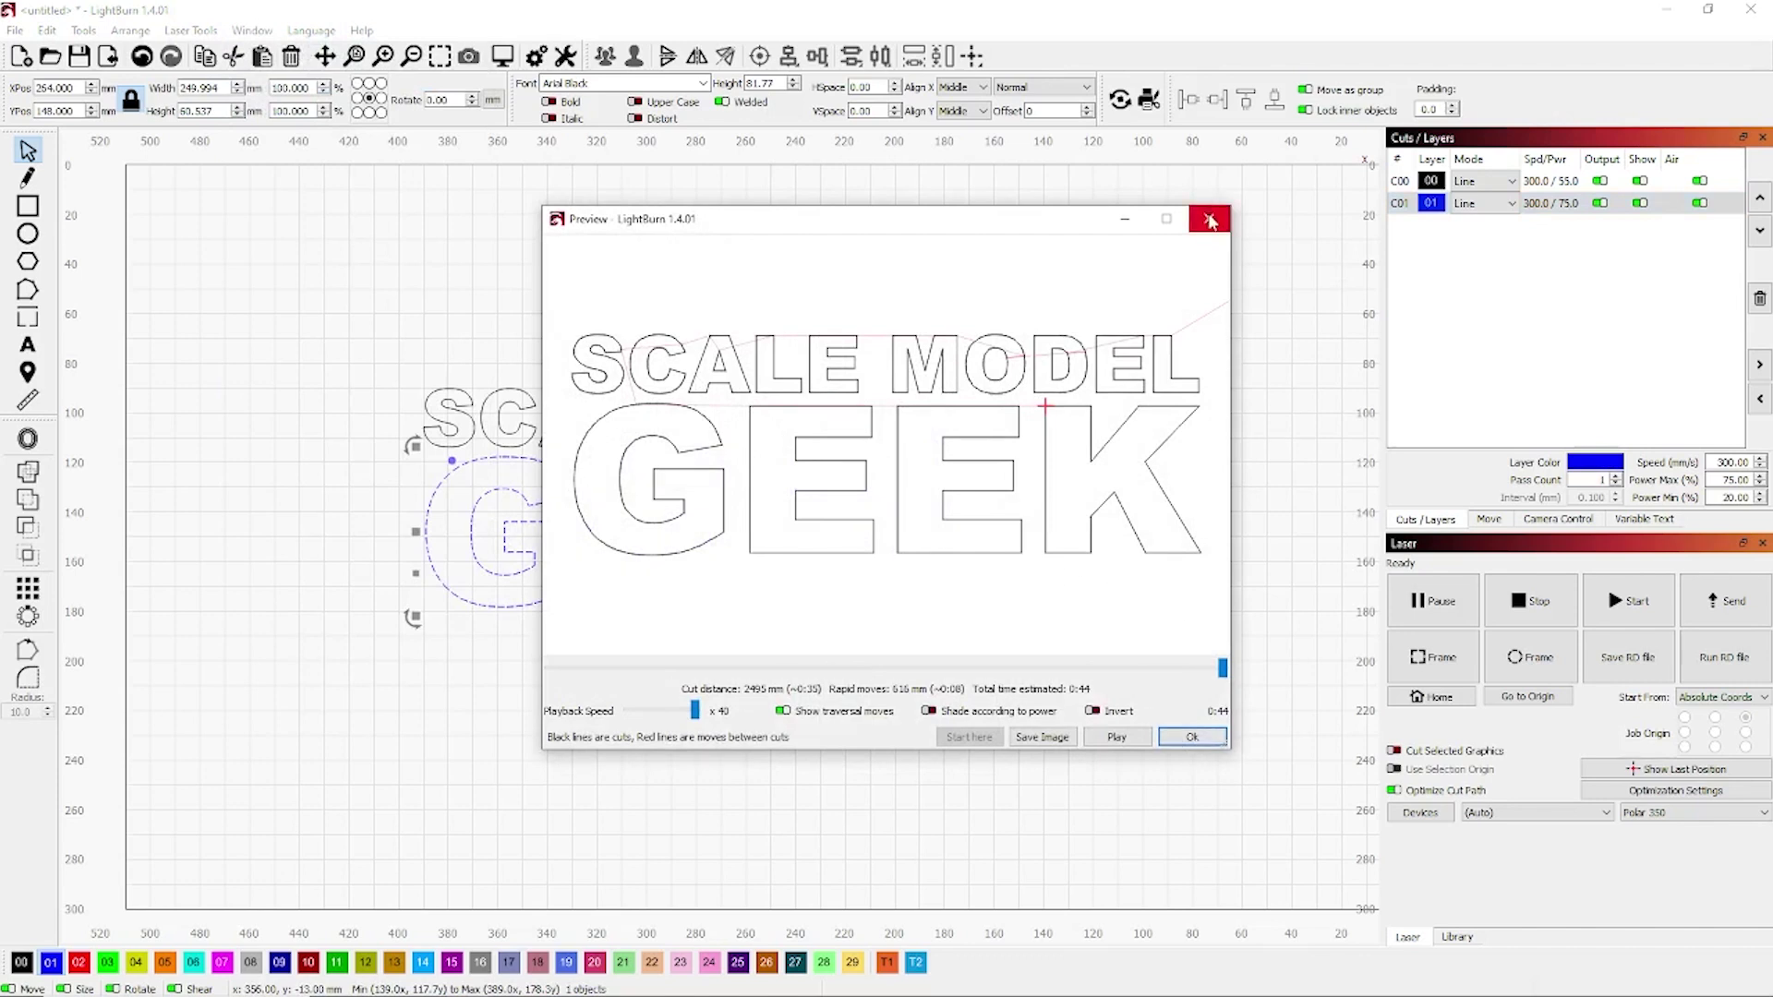
left_click(1210, 220)
left_click(1511, 203)
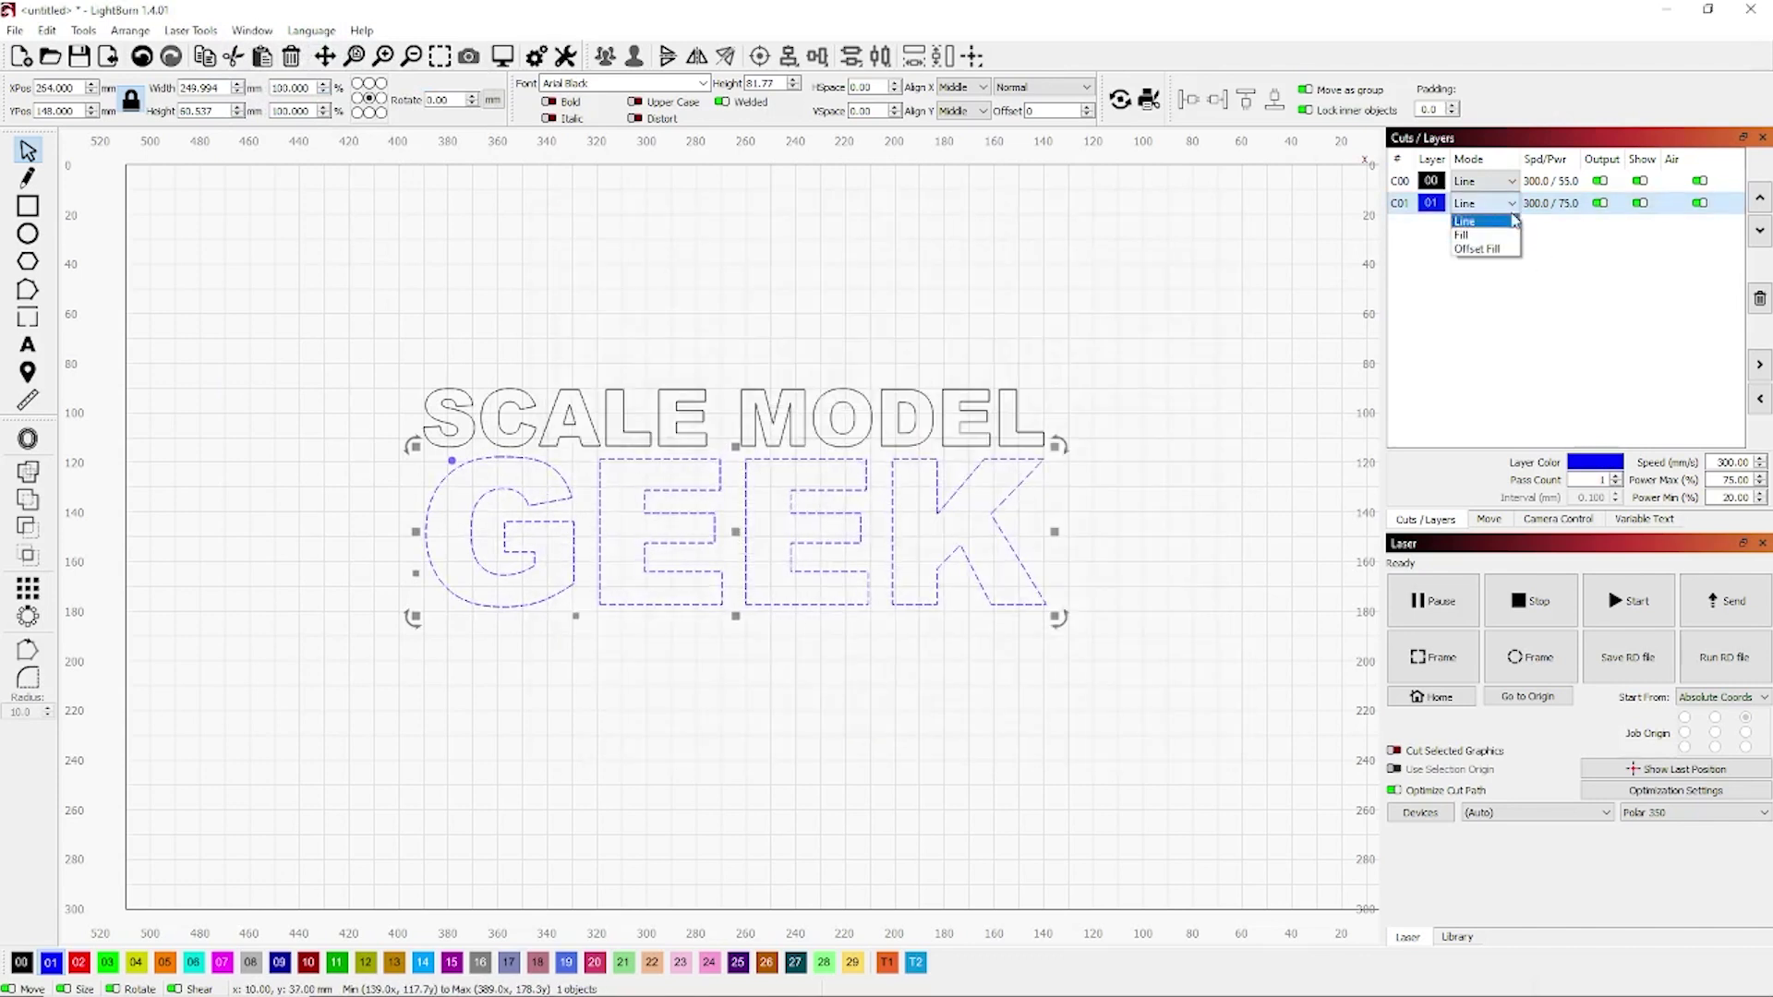
left_click(1468, 235)
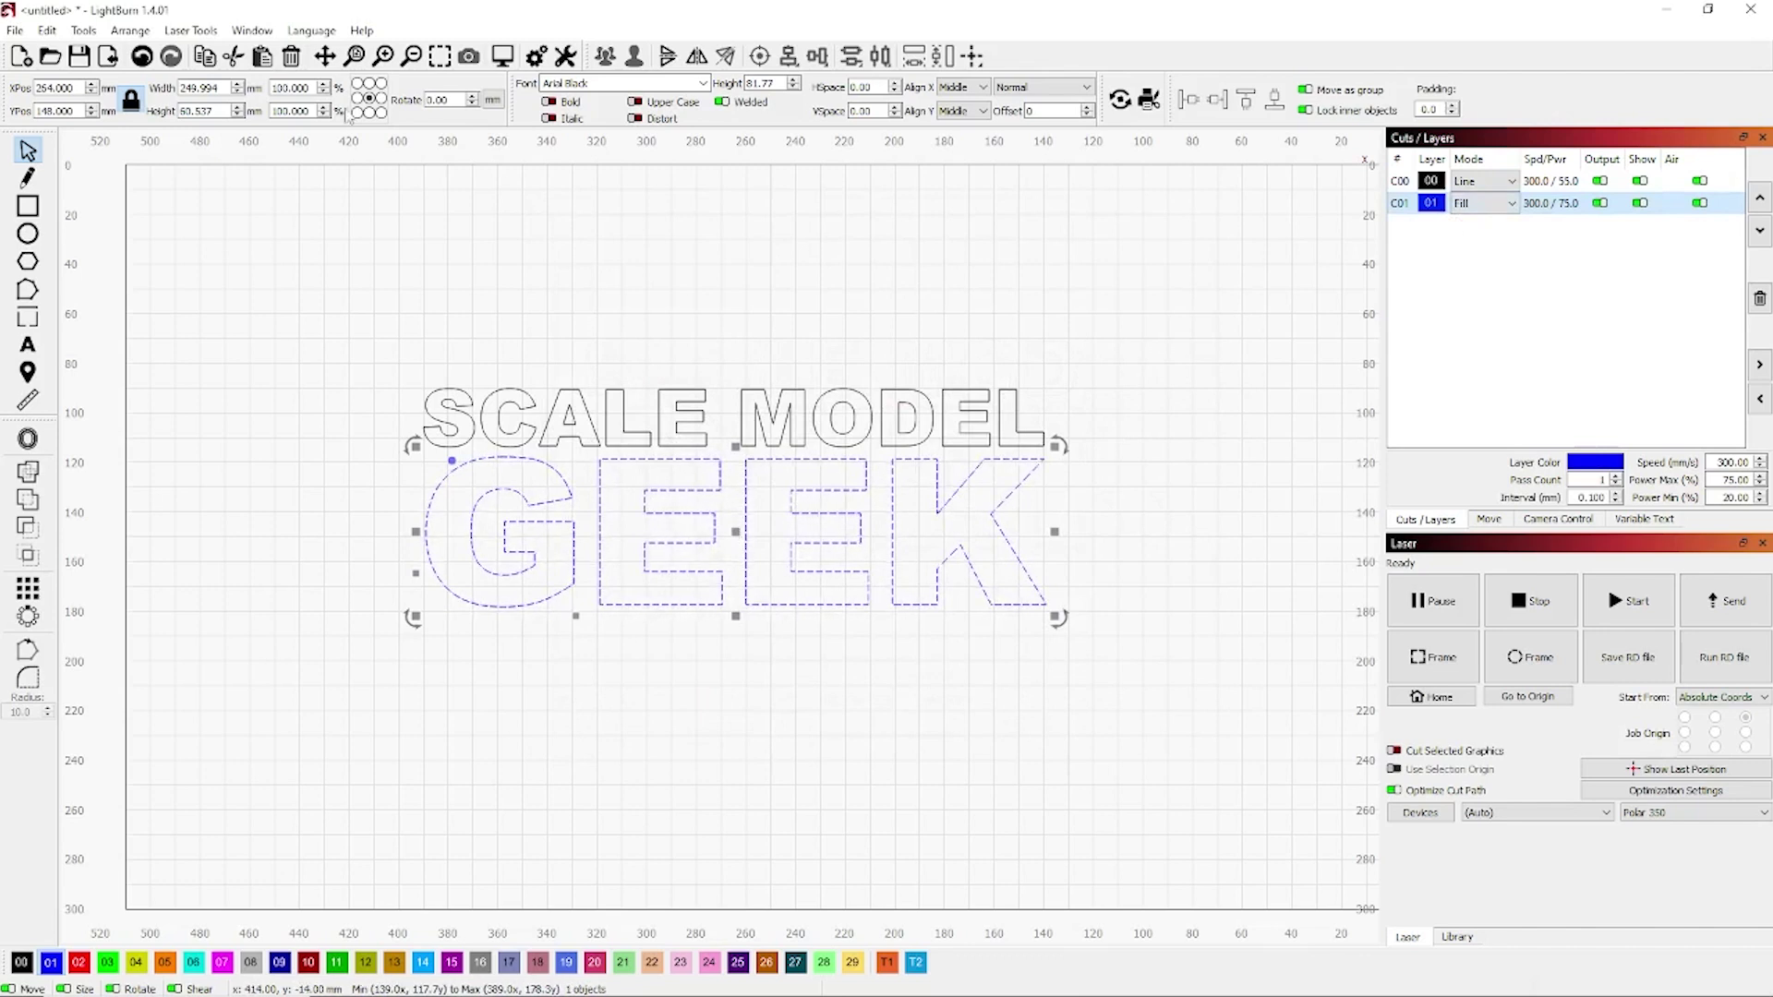
left_click(251, 30)
key("Escape")
key("alt+p")
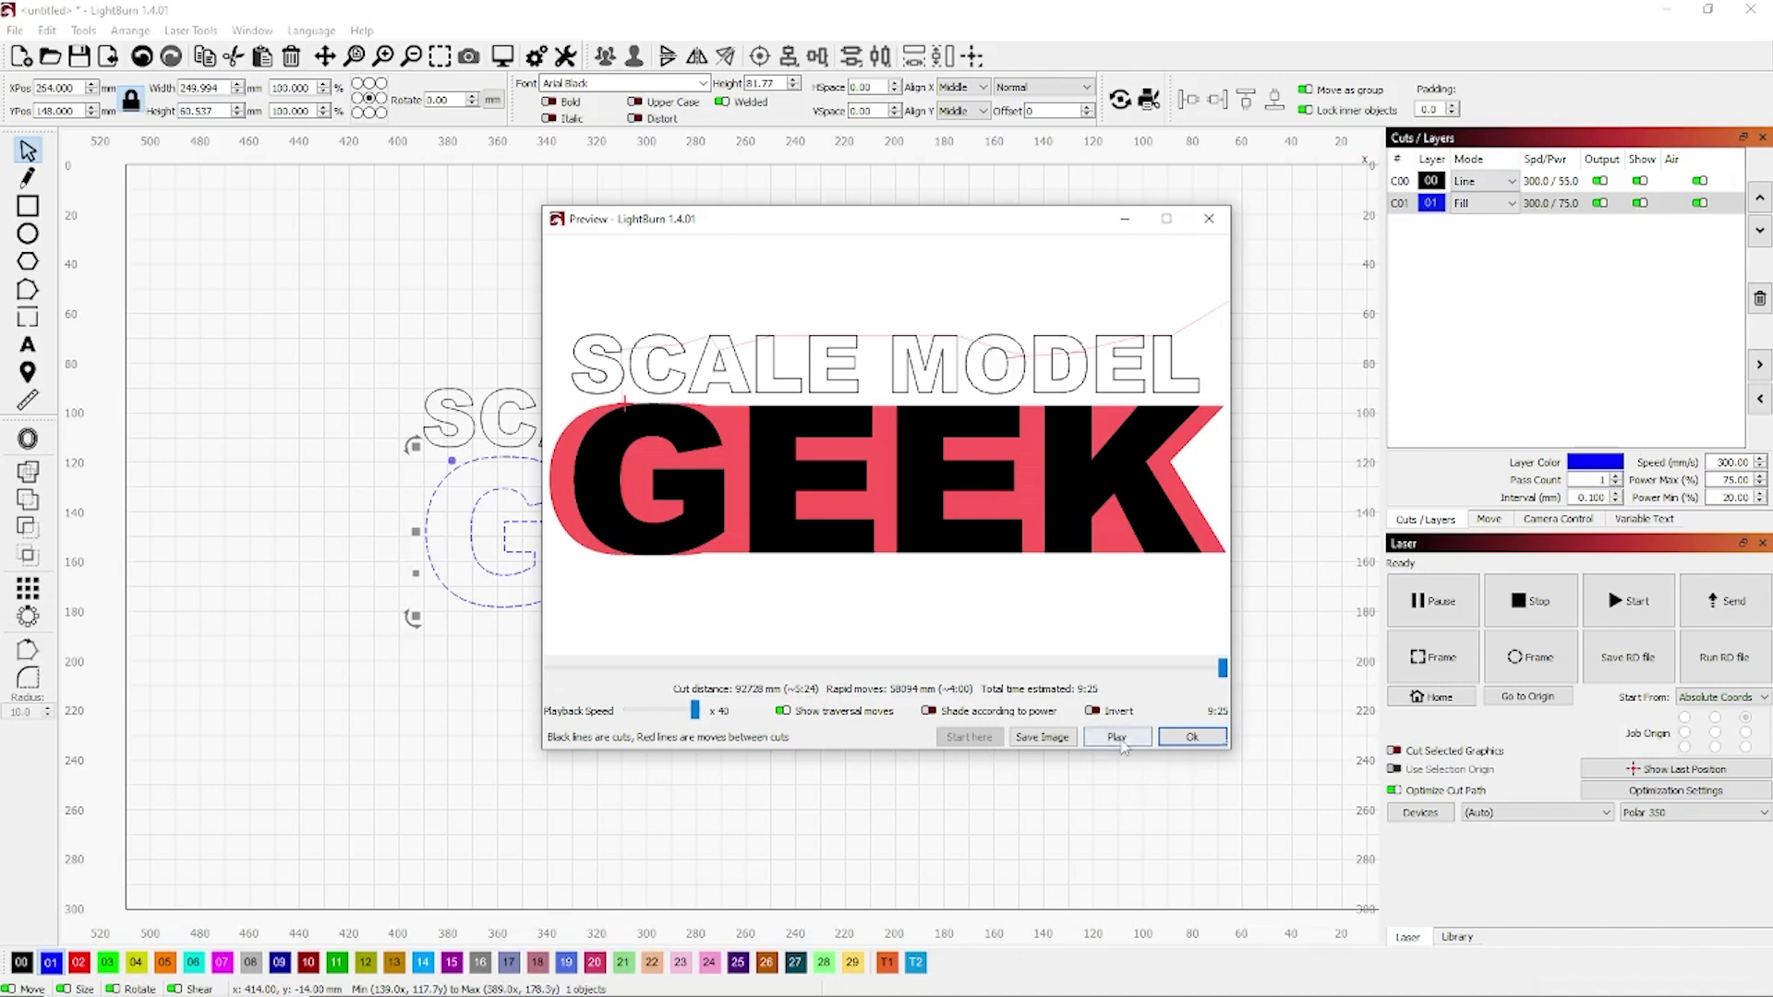
left_click(1117, 737)
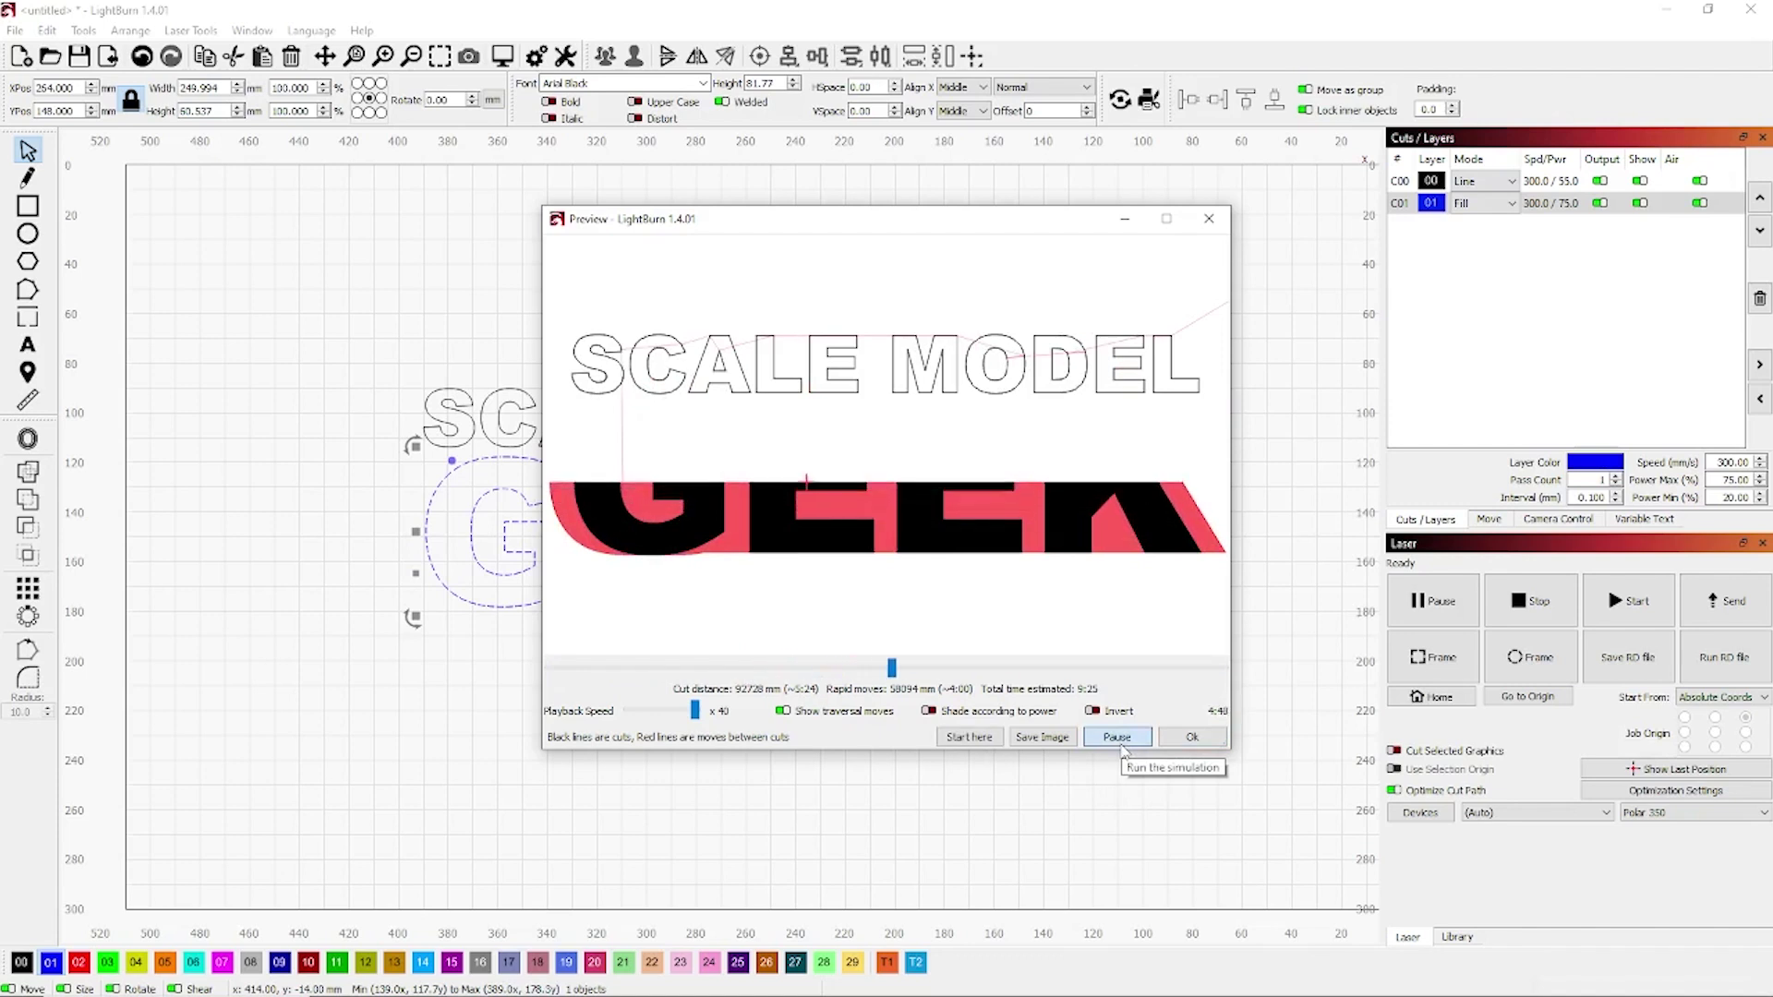
Rotate SCALE MODEL and GEEK together about 90° upright and move them to the bed's right edge.
left_click(1192, 739)
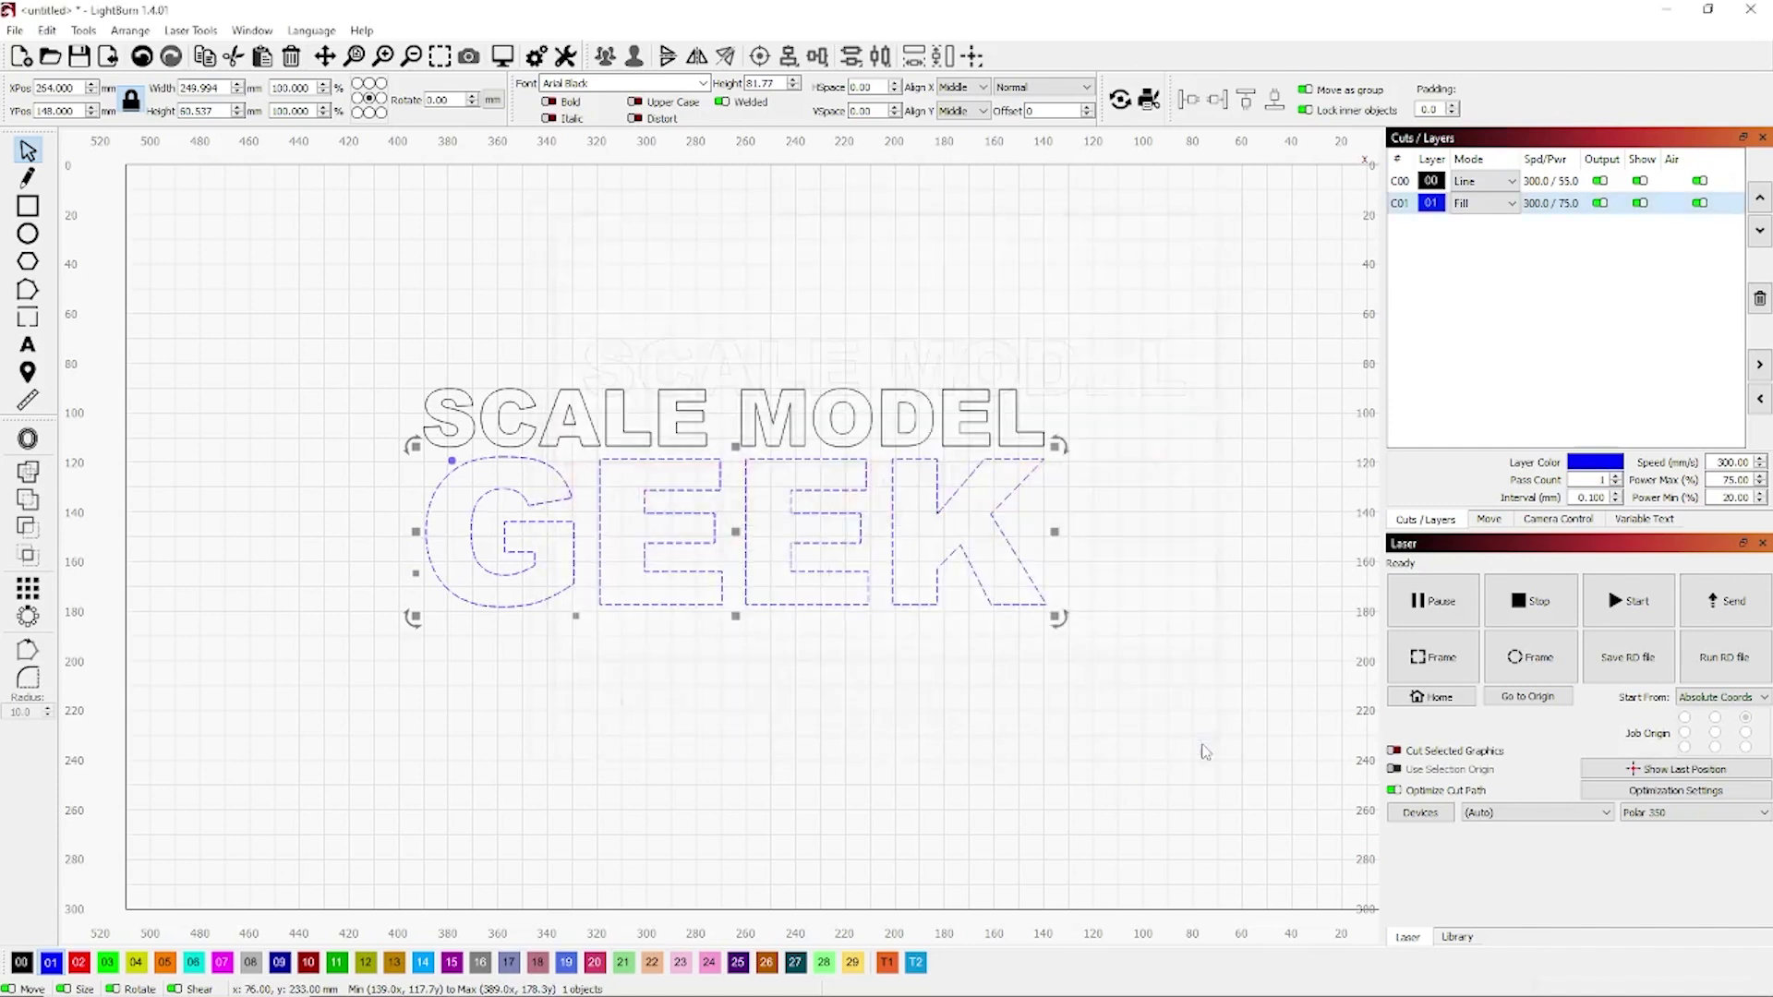
left_click_drag(370, 337, 1180, 713)
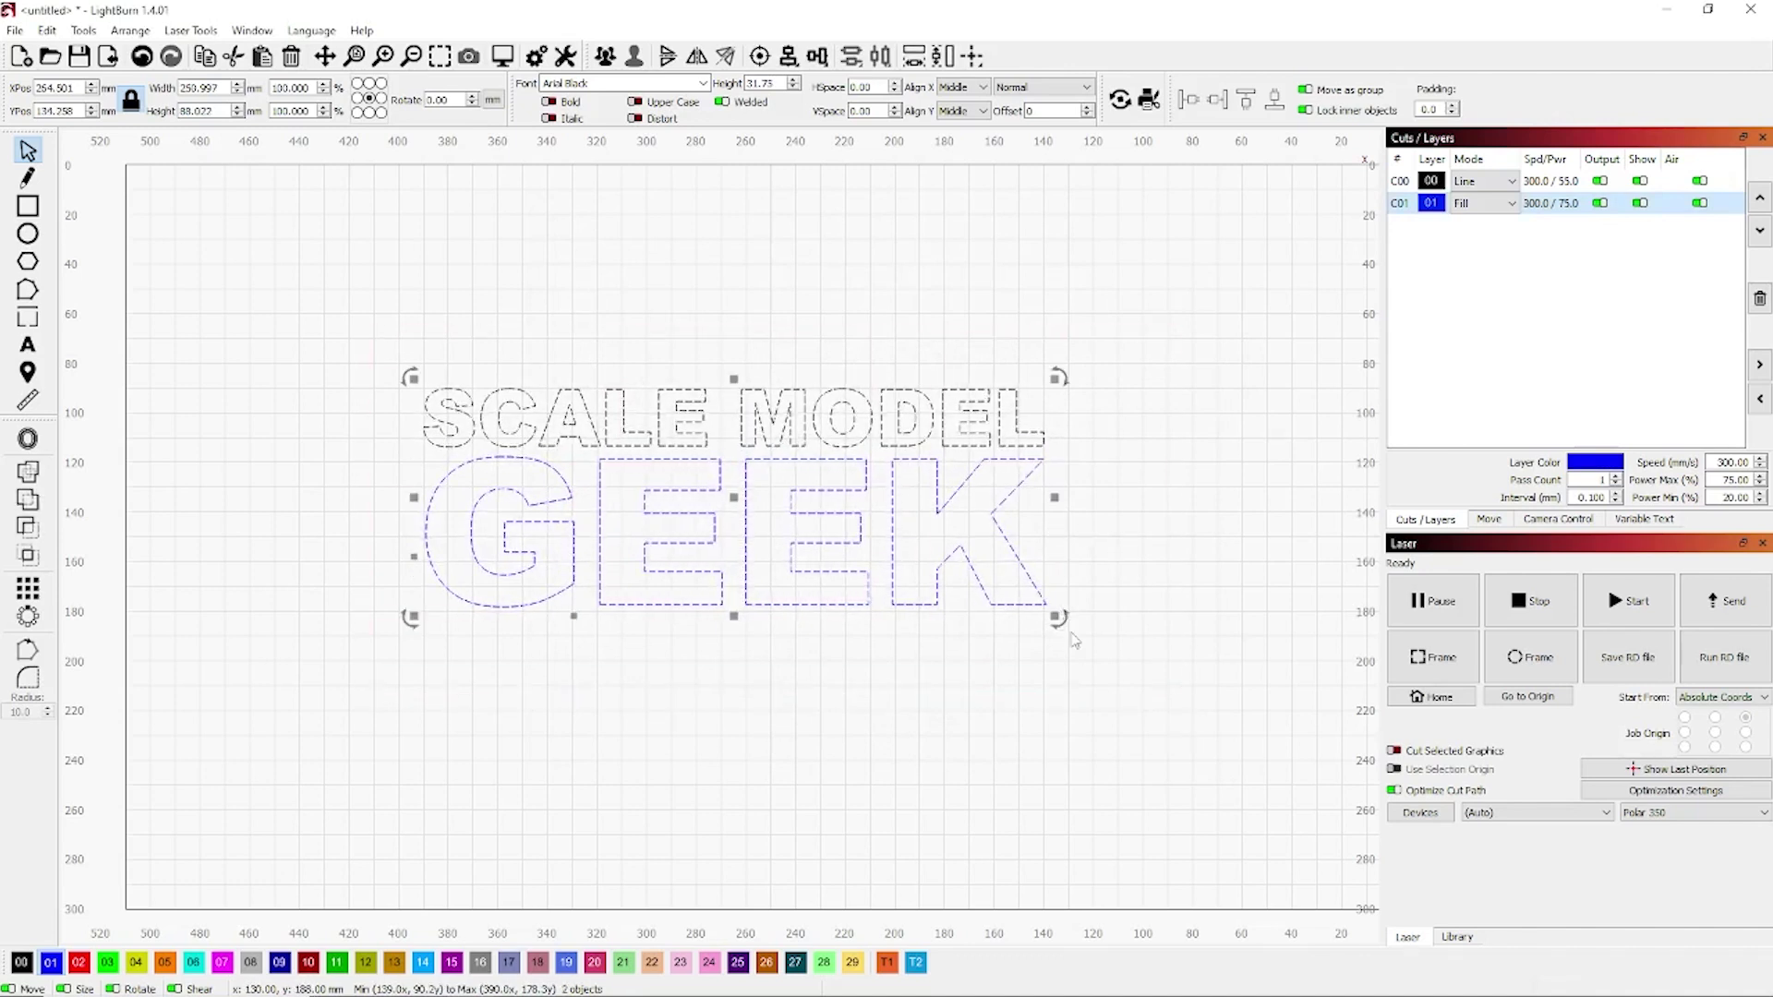
left_click_drag(1062, 629, 636, 711)
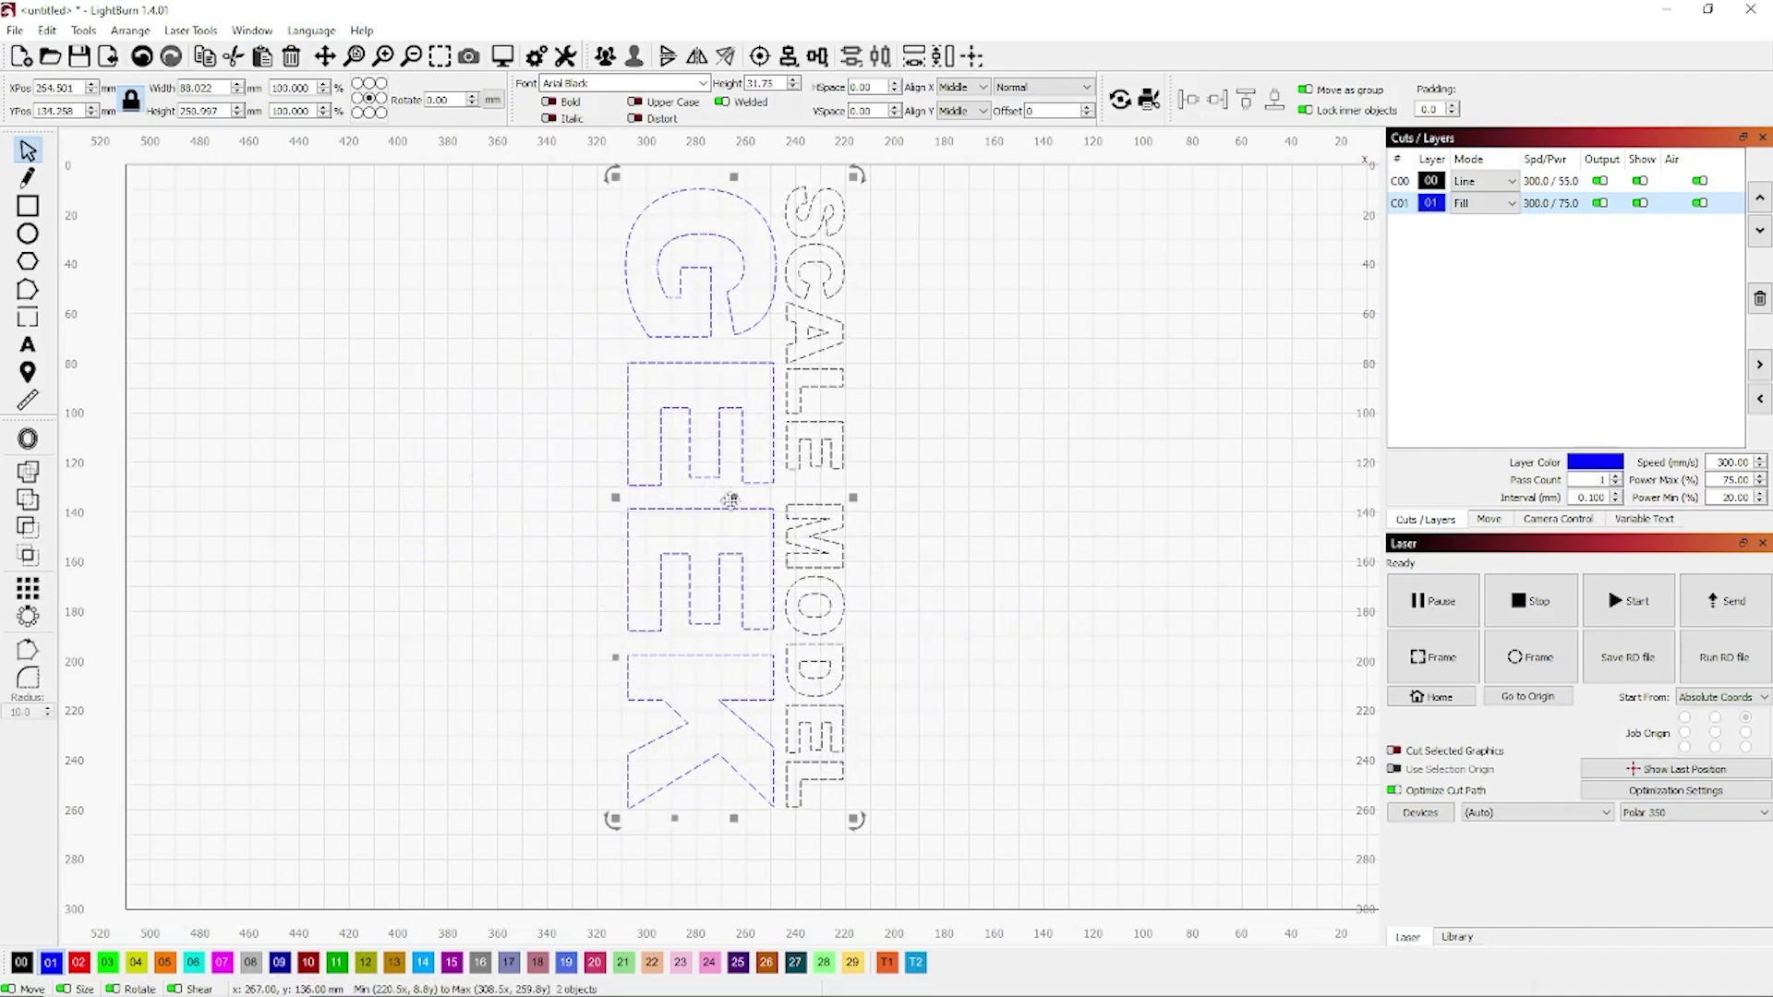
left_click_drag(732, 499, 1215, 535)
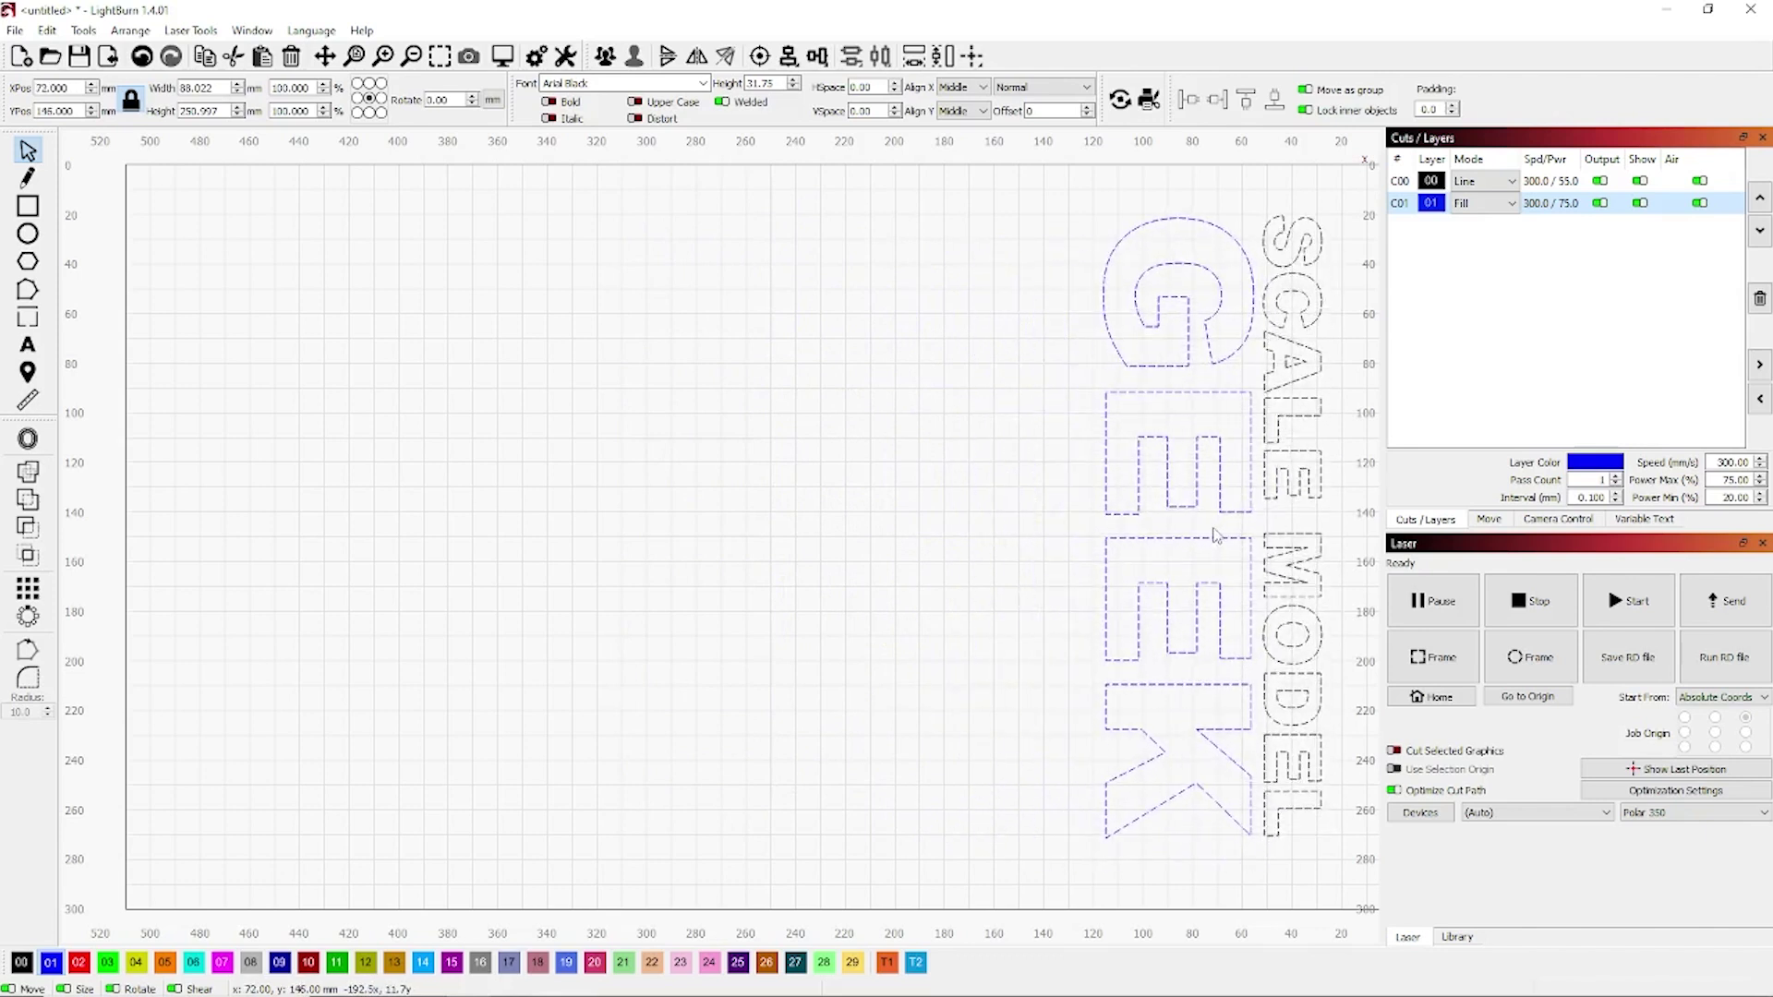